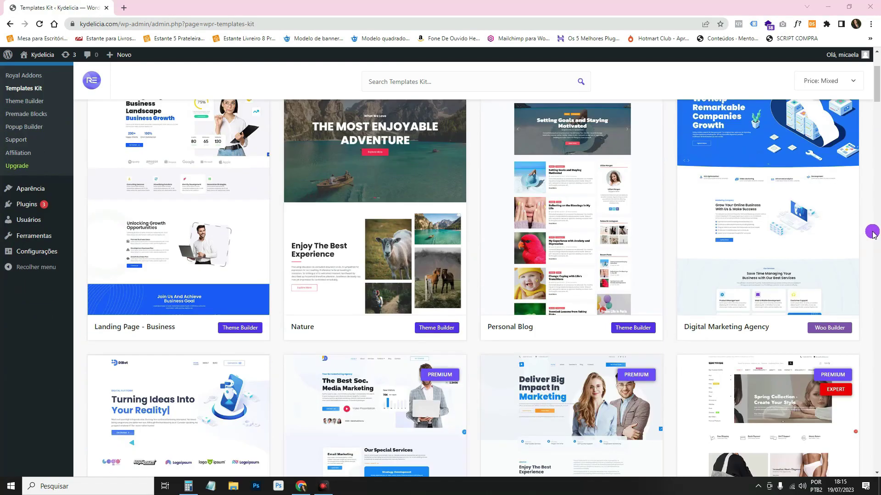
Scroll down through the Templates Kit gallery of kit cards
{"action": "scroll", "coordinate": [871, 233], "scroll_direction": "down", "scroll_amount": 10}
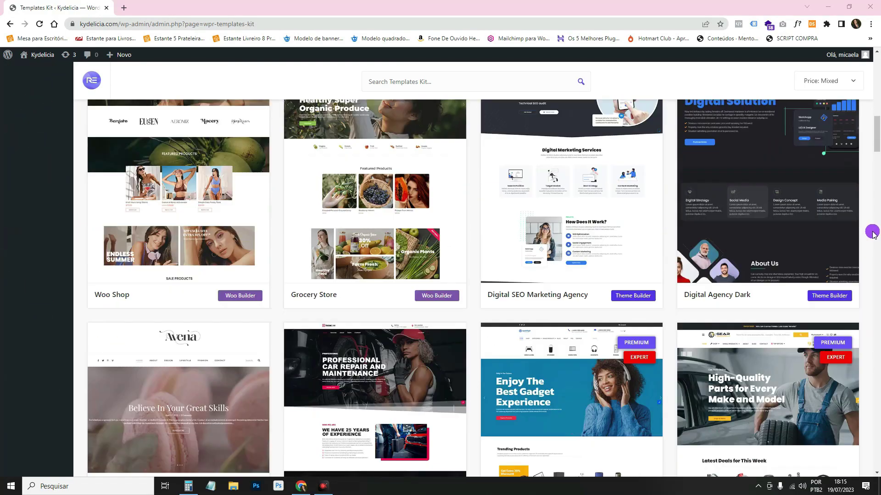
{"action": "scroll", "coordinate": [132, 270], "scroll_direction": "down", "scroll_amount": 3}
{"action": "scroll", "coordinate": [852, 288], "scroll_direction": "down", "scroll_amount": 8}
{"action": "scroll", "coordinate": [852, 288], "scroll_direction": "down", "scroll_amount": 5}
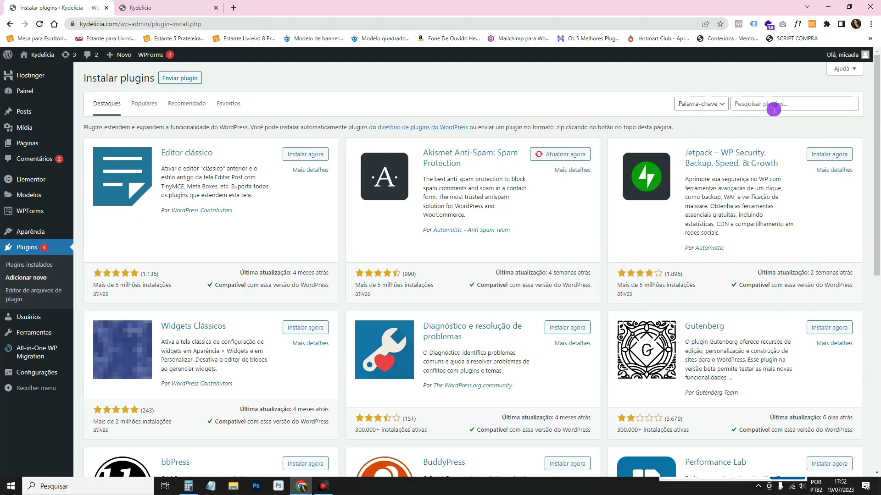
Search plugins for 'royal', install and activate Royal Elementor Addons, and allow the opt-in
{"action": "left_click", "coordinate": [773, 105]}
{"action": "type", "text": "royal"}
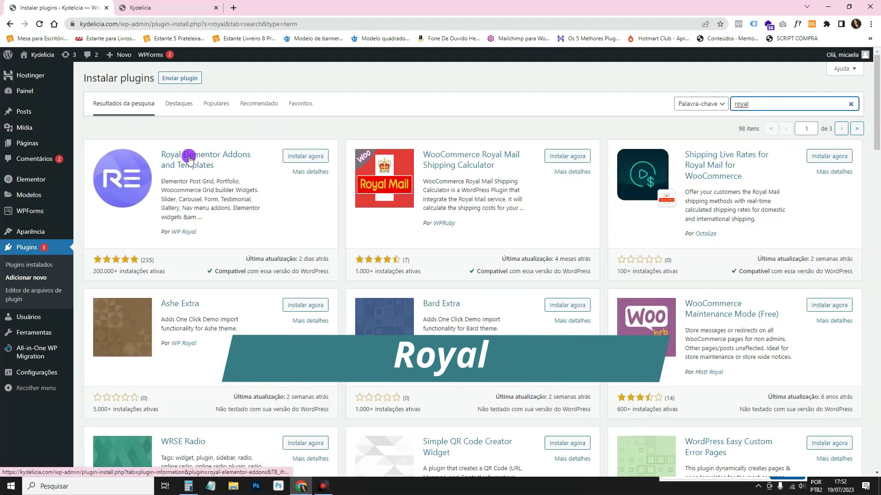
{"action": "left_click", "coordinate": [314, 157]}
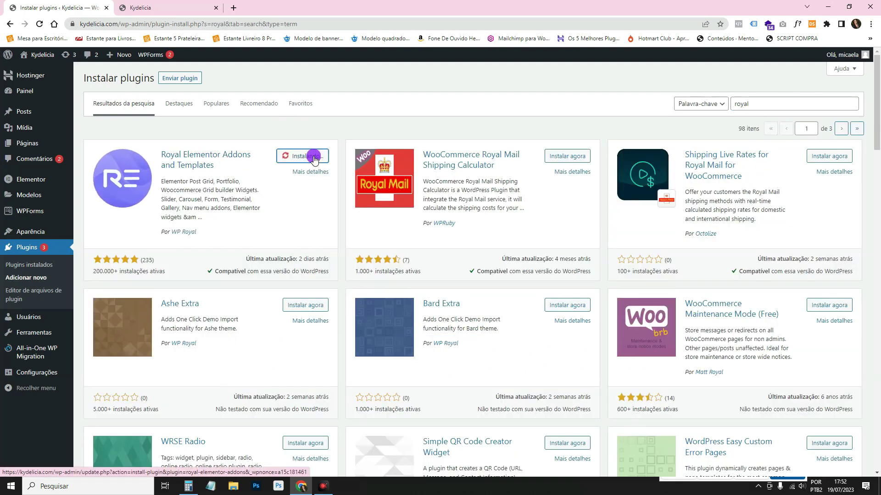
{"action": "left_click", "coordinate": [307, 156]}
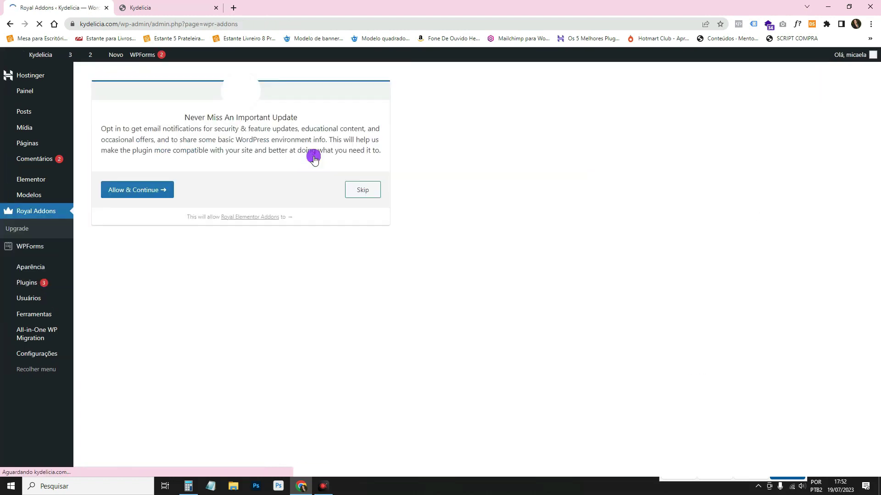
{"action": "left_click", "coordinate": [152, 192]}
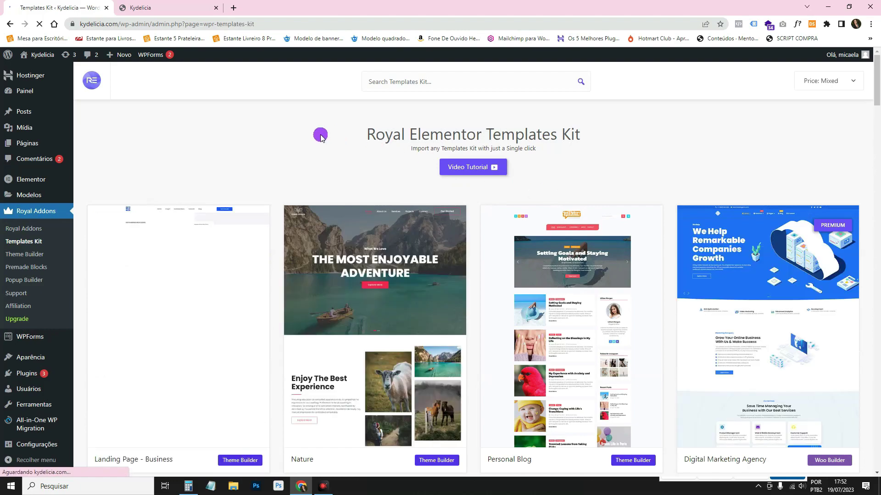
{"action": "scroll", "coordinate": [229, 144], "scroll_direction": "down", "scroll_amount": 1}
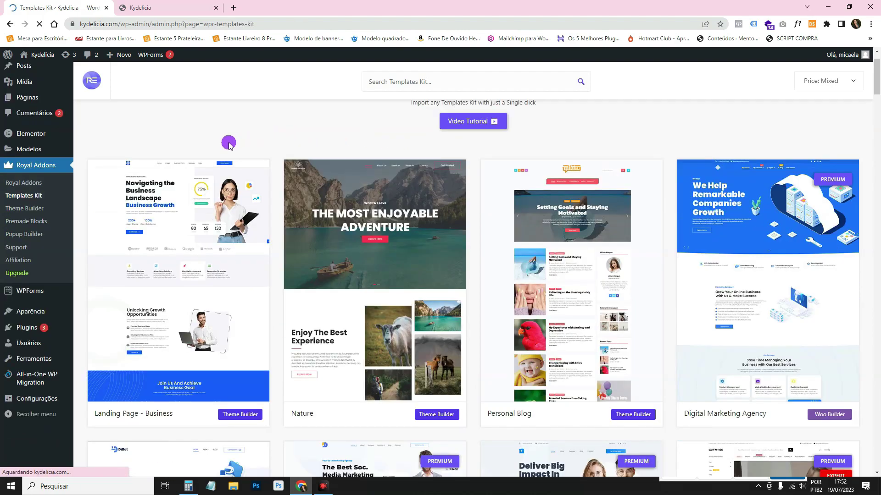
{"action": "scroll", "coordinate": [229, 144], "scroll_direction": "down", "scroll_amount": 7}
{"action": "scroll", "coordinate": [228, 144], "scroll_direction": "up", "scroll_amount": 8}
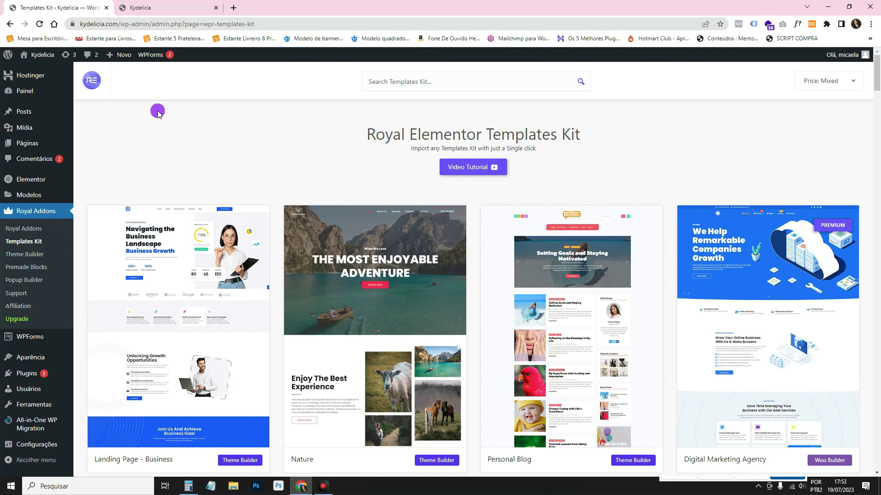
{"action": "scroll", "coordinate": [354, 244], "scroll_direction": "down", "scroll_amount": 2}
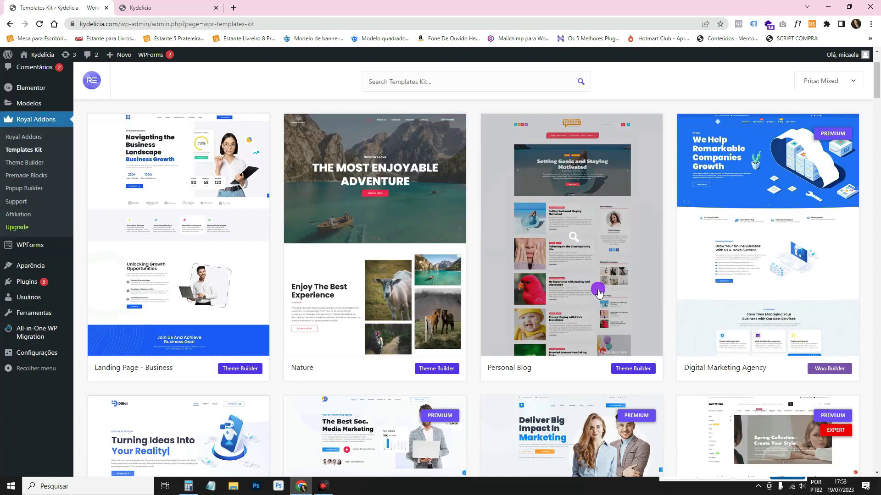
{"action": "scroll", "coordinate": [235, 239], "scroll_direction": "up", "scroll_amount": 2}
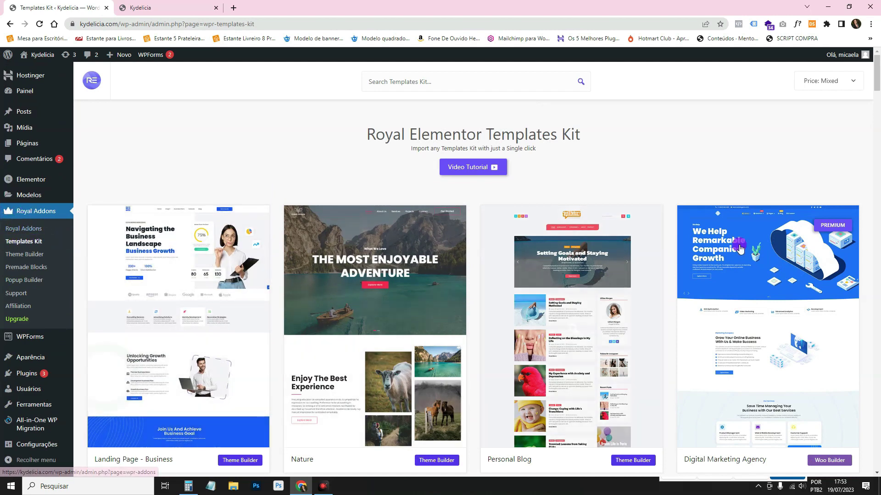
{"action": "scroll", "coordinate": [338, 261], "scroll_direction": "down", "scroll_amount": 4}
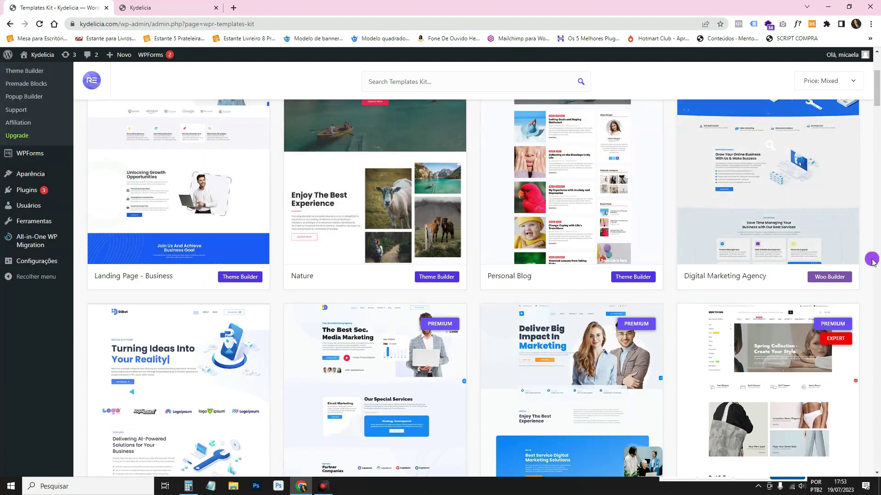
{"action": "left_click", "coordinate": [877, 253]}
{"action": "left_click_drag", "start_coordinate": [876, 258], "coordinate": [877, 258]}
{"action": "scroll", "coordinate": [282, 227], "scroll_direction": "up", "scroll_amount": 20}
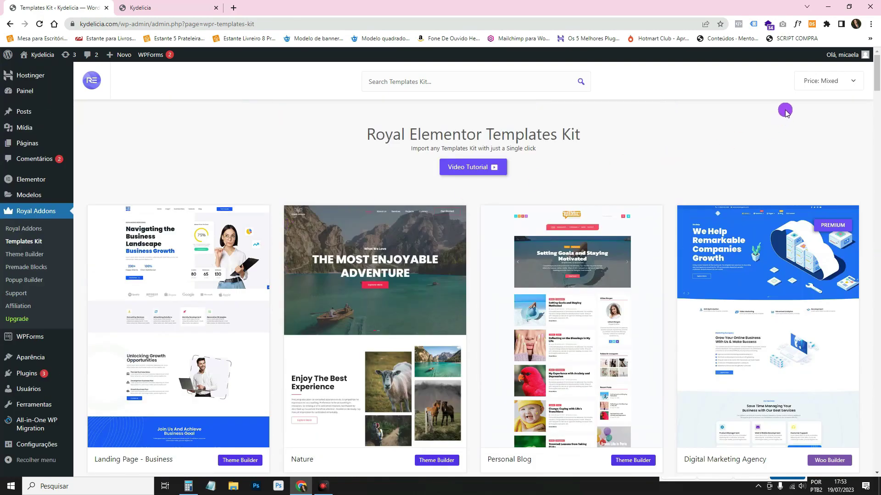
Filter the kit grid by Price to Free and scroll through the free kits
{"action": "mouse_move", "coordinate": [800, 110]}
{"action": "left_click", "coordinate": [814, 80]}
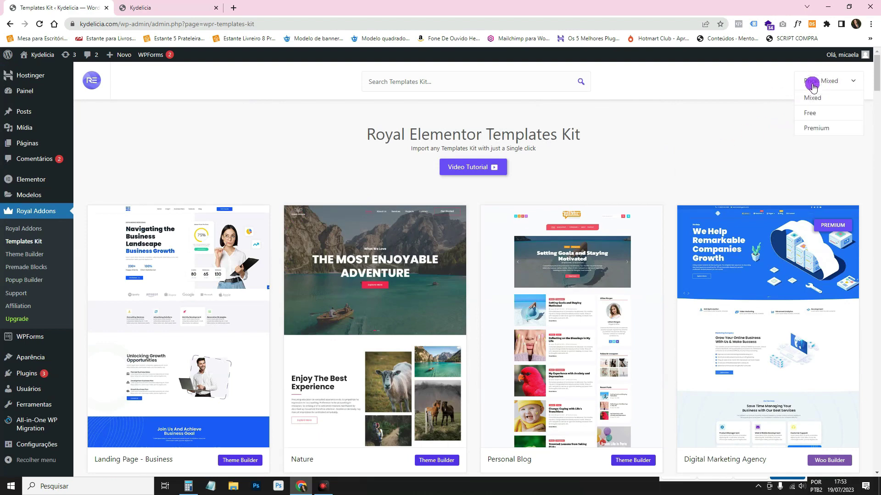
{"action": "left_click", "coordinate": [830, 91]}
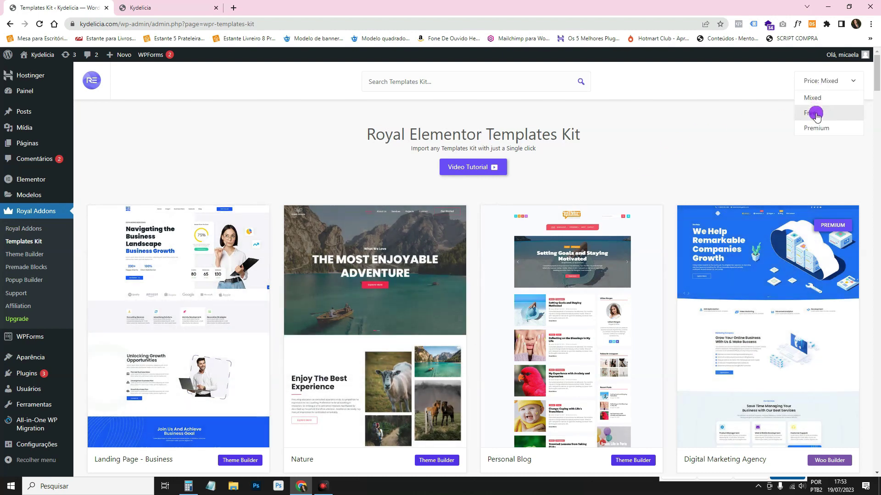
{"action": "left_click", "coordinate": [816, 117]}
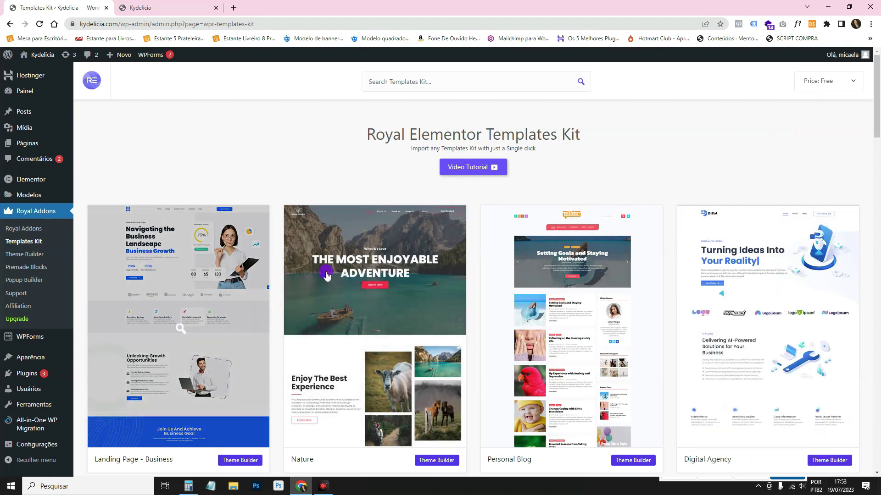
{"action": "scroll", "coordinate": [865, 228], "scroll_direction": "down", "scroll_amount": 4}
{"action": "scroll", "coordinate": [865, 227], "scroll_direction": "down", "scroll_amount": 10}
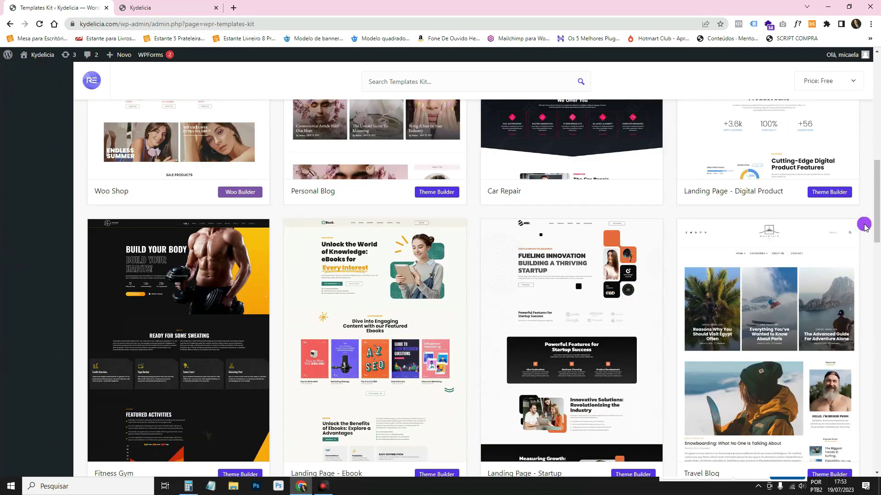
{"action": "scroll", "coordinate": [864, 226], "scroll_direction": "down", "scroll_amount": 1}
{"action": "scroll", "coordinate": [865, 226], "scroll_direction": "up", "scroll_amount": 2}
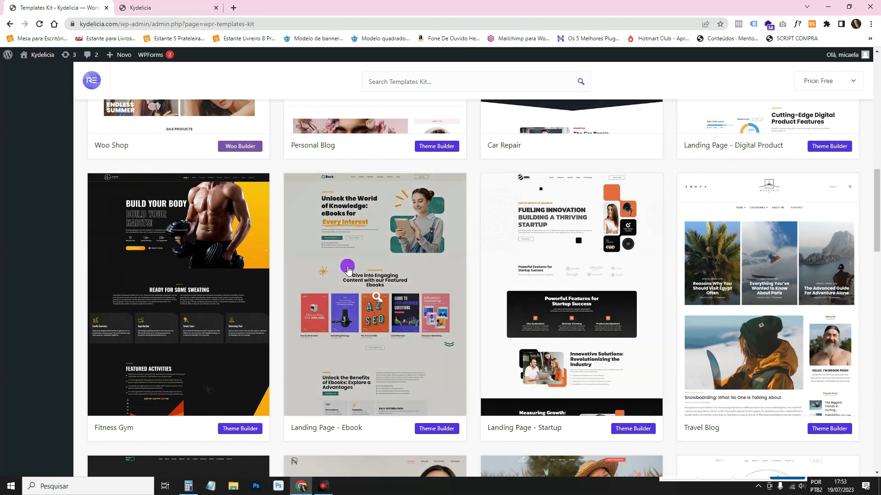
{"action": "scroll", "coordinate": [874, 207], "scroll_direction": "up", "scroll_amount": 6}
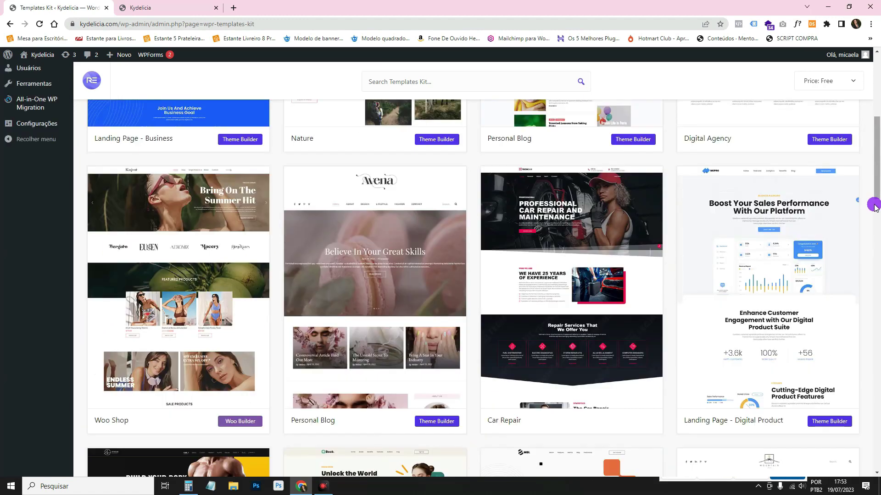
{"action": "scroll", "coordinate": [874, 207], "scroll_direction": "up", "scroll_amount": 5}
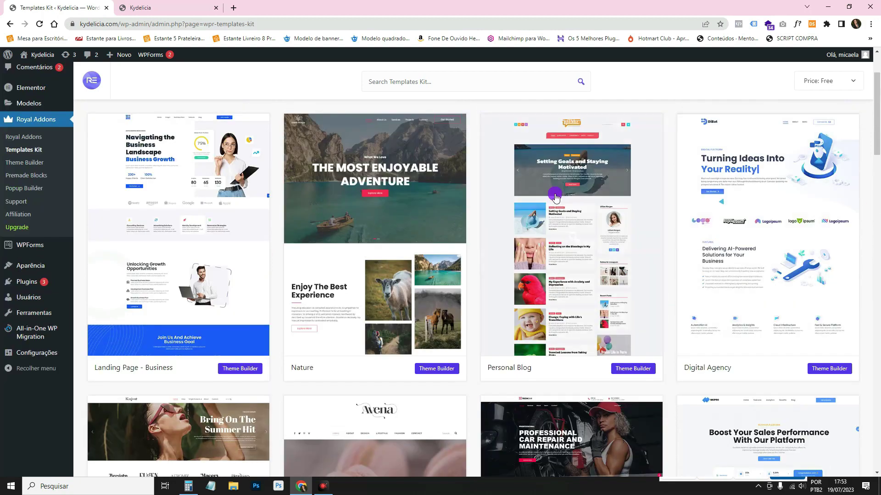
{"action": "scroll", "coordinate": [474, 248], "scroll_direction": "down", "scroll_amount": 12}
Open the Landing Page - Ebook demo and scroll down through its sections
{"action": "left_click", "coordinate": [376, 248]}
{"action": "left_click", "coordinate": [375, 248]}
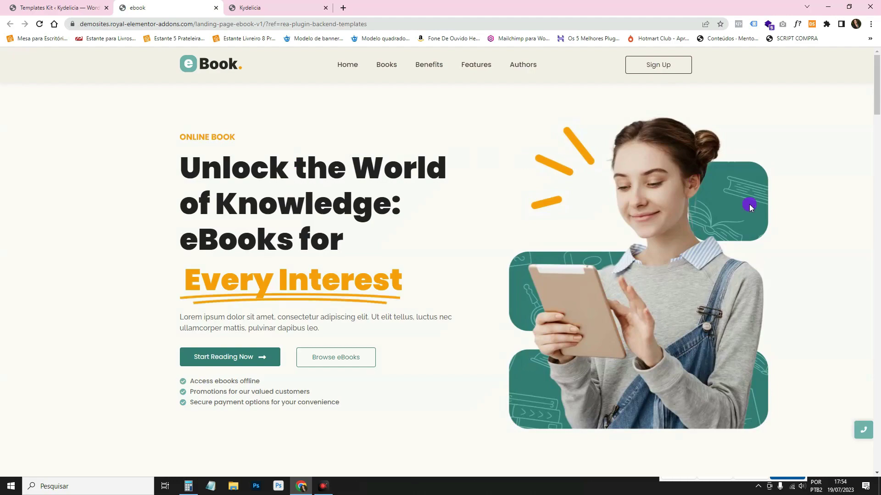
{"action": "scroll", "coordinate": [750, 208], "scroll_direction": "down", "scroll_amount": 10}
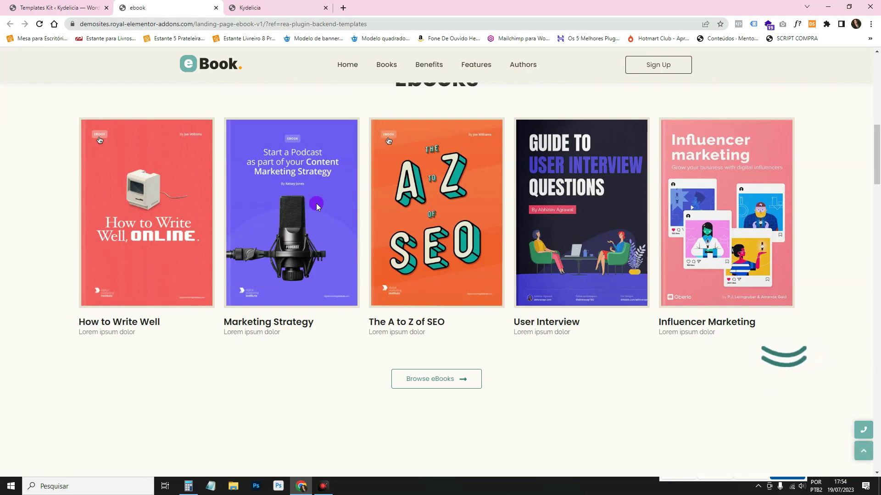
{"action": "scroll", "coordinate": [314, 299], "scroll_direction": "down", "scroll_amount": 5}
{"action": "scroll", "coordinate": [693, 251], "scroll_direction": "down", "scroll_amount": 3}
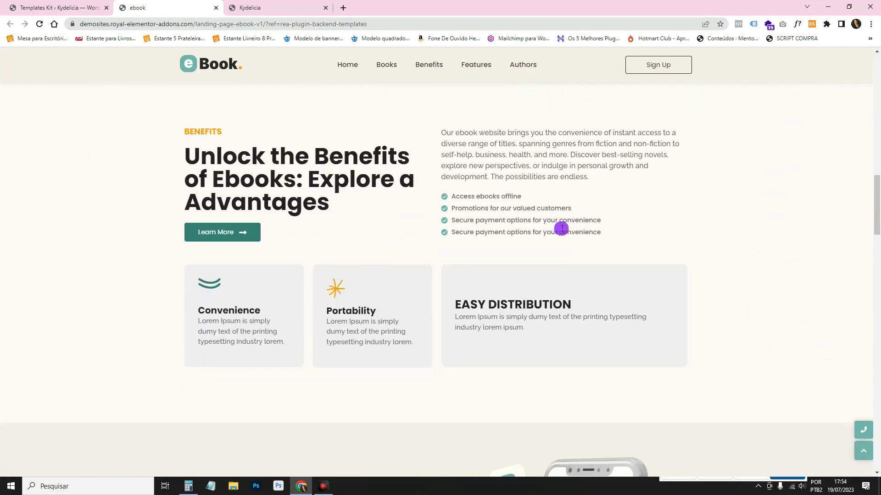
{"action": "scroll", "coordinate": [419, 314], "scroll_direction": "down", "scroll_amount": 5}
{"action": "scroll", "coordinate": [179, 321], "scroll_direction": "down", "scroll_amount": 10}
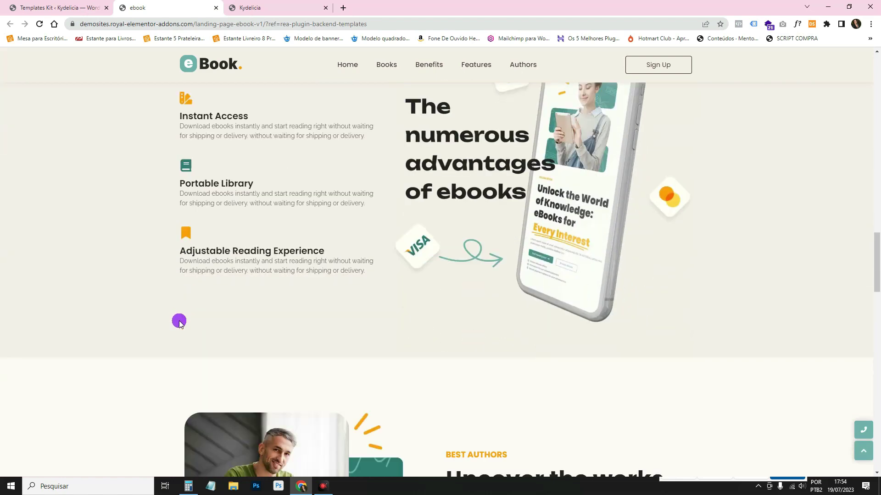
{"action": "scroll", "coordinate": [547, 308], "scroll_direction": "up", "scroll_amount": 2}
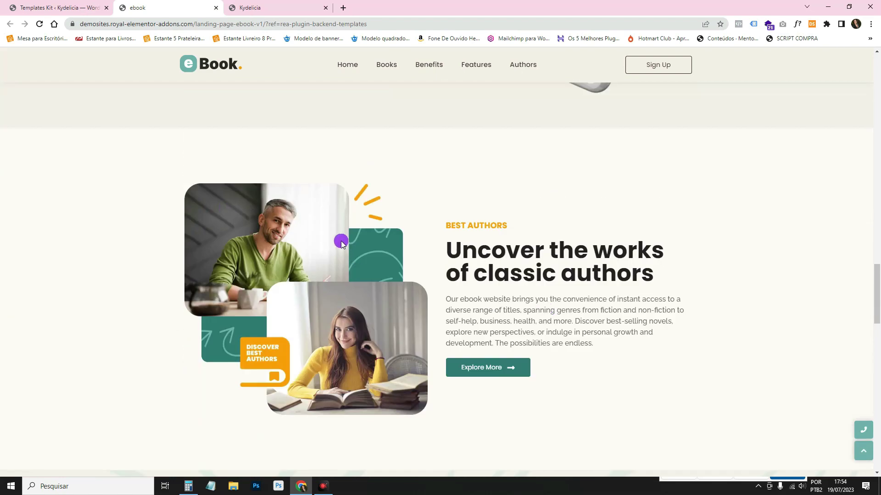
{"action": "scroll", "coordinate": [658, 304], "scroll_direction": "down", "scroll_amount": 3}
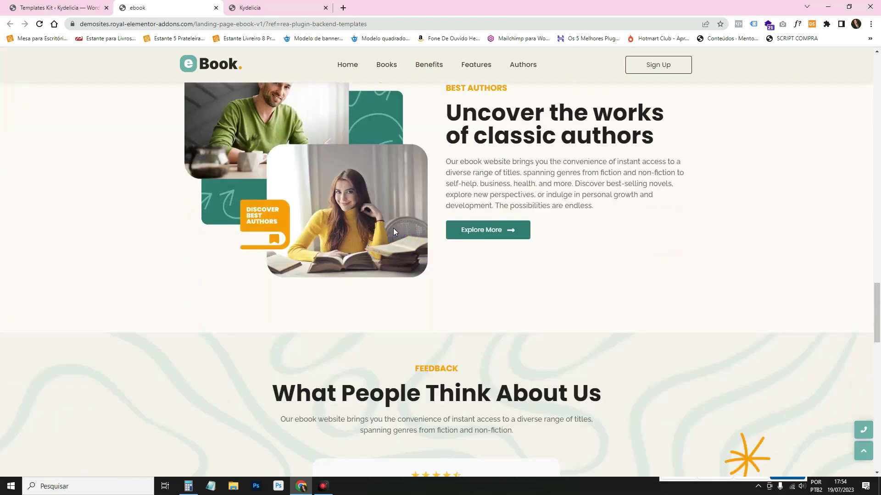
{"action": "scroll", "coordinate": [467, 208], "scroll_direction": "down", "scroll_amount": 6}
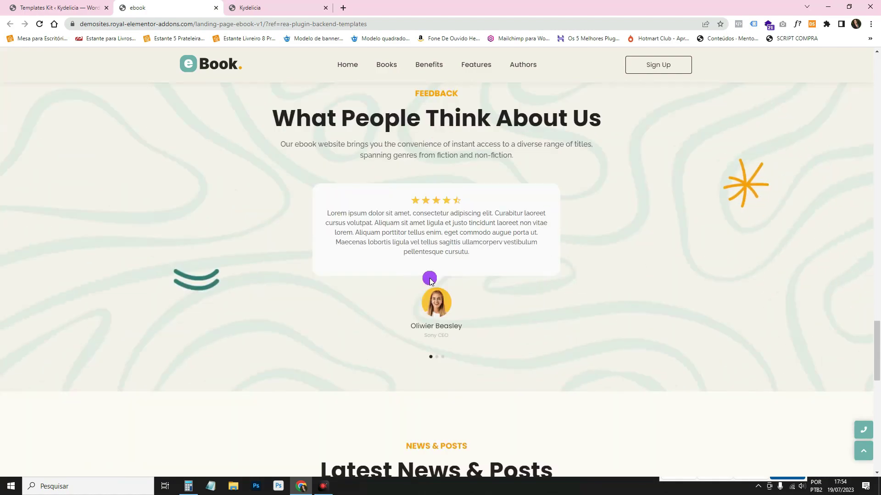
Cycle the testimonial slider to the third review and jump to the Benefits section
{"action": "left_click", "coordinate": [436, 356]}
{"action": "left_click", "coordinate": [444, 356]}
{"action": "scroll", "coordinate": [576, 298], "scroll_direction": "down", "scroll_amount": 13}
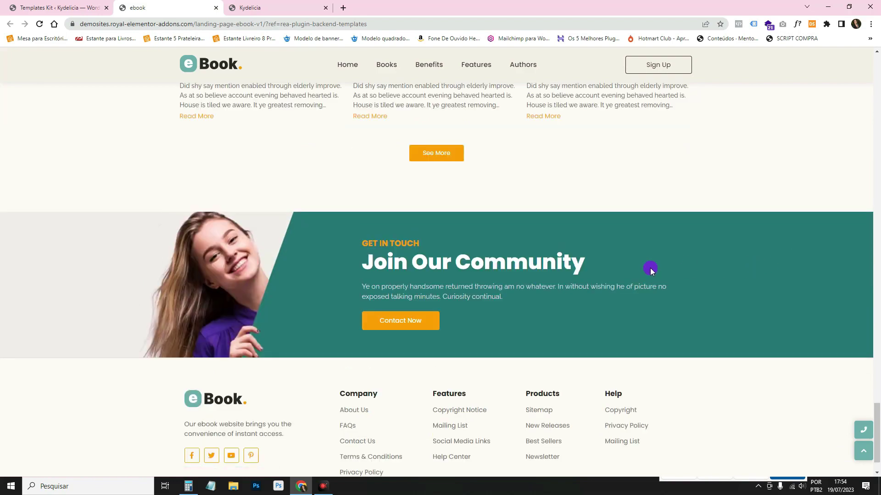
{"action": "scroll", "coordinate": [624, 267], "scroll_direction": "up", "scroll_amount": 20}
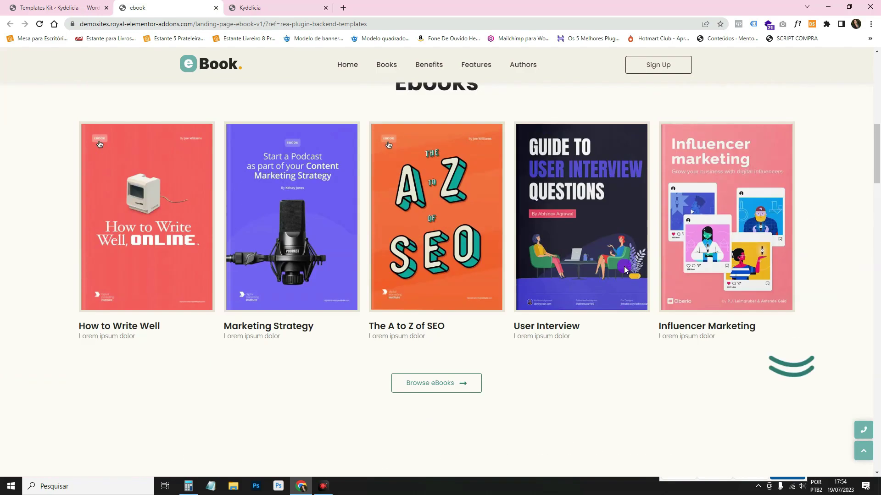
{"action": "scroll", "coordinate": [625, 269], "scroll_direction": "up", "scroll_amount": 10}
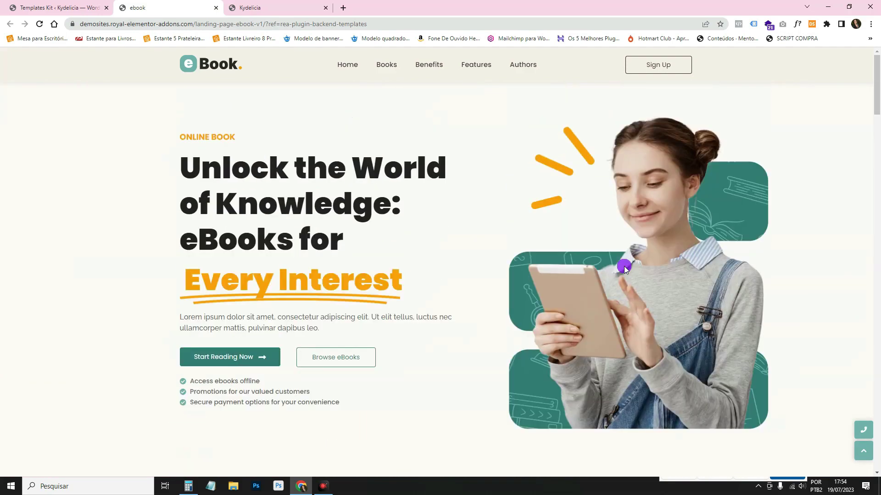
{"action": "left_click", "coordinate": [423, 65]}
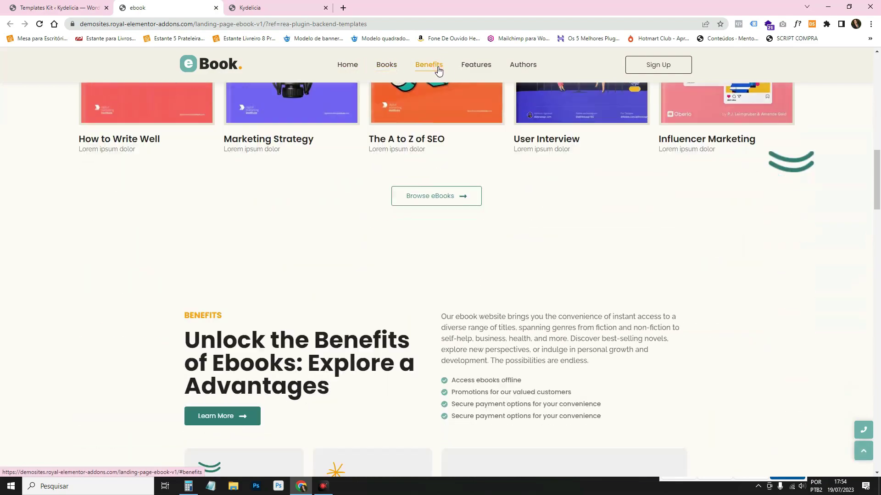
{"action": "scroll", "coordinate": [331, 240], "scroll_direction": "down", "scroll_amount": 12}
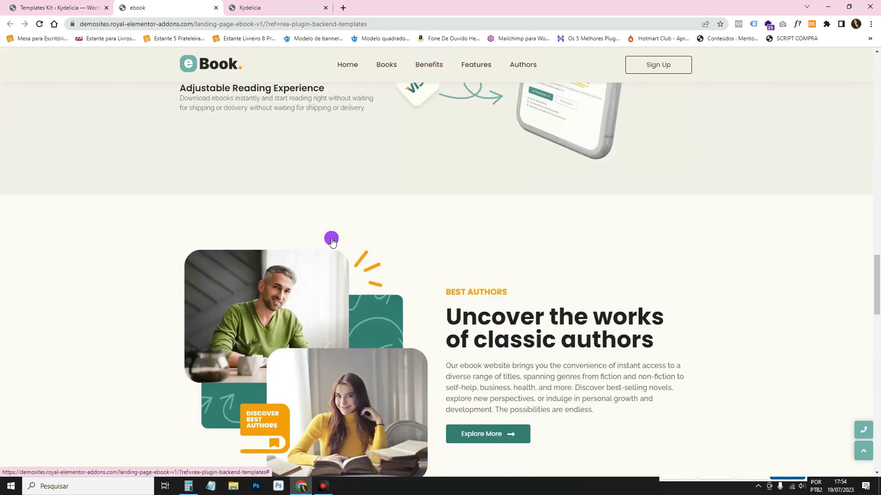
{"action": "scroll", "coordinate": [331, 240], "scroll_direction": "down", "scroll_amount": 10}
Close the eBook demo tab, go back to the library, and open the Personal Blog kit
{"action": "left_click", "coordinate": [92, 7]}
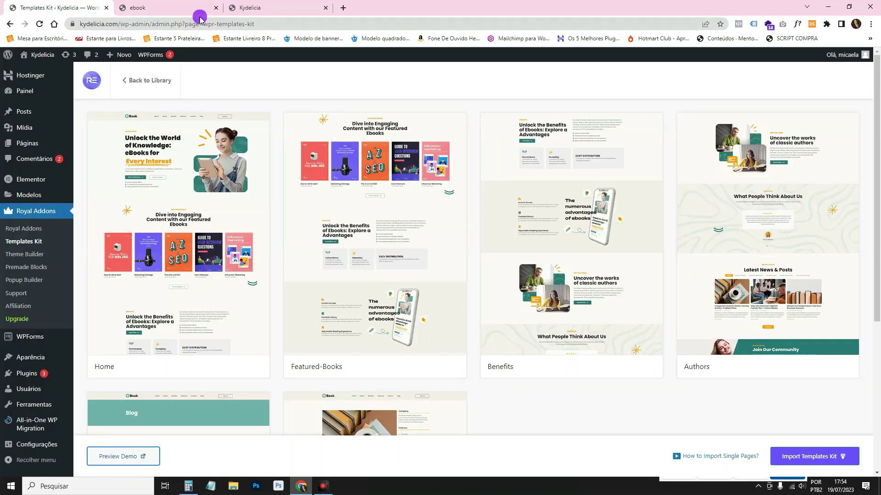
{"action": "left_click", "coordinate": [216, 8]}
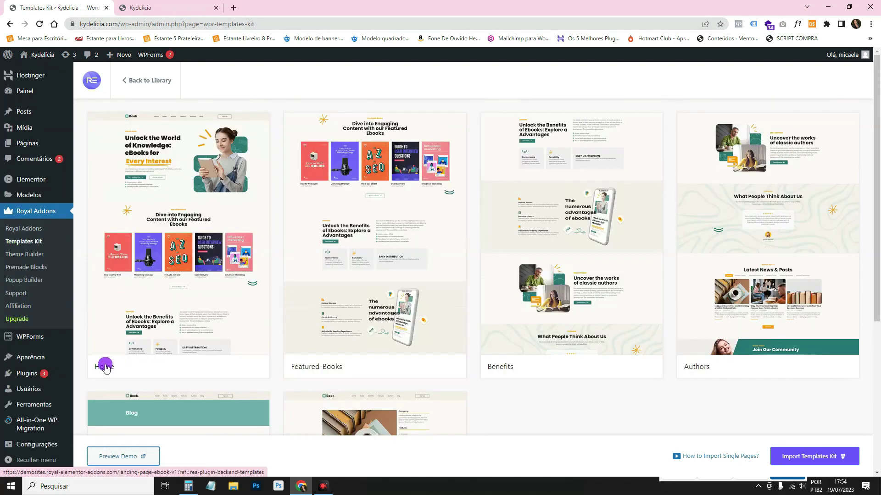
{"action": "left_click", "coordinate": [123, 366]}
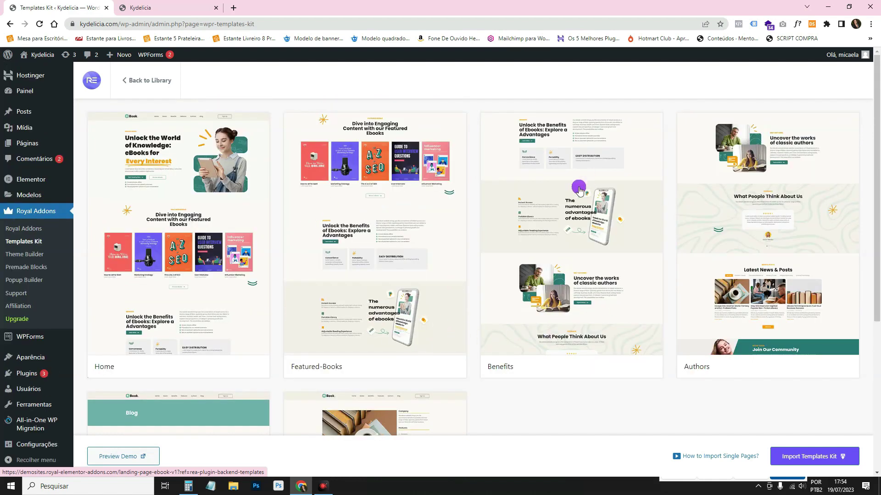
{"action": "scroll", "coordinate": [733, 170], "scroll_direction": "down", "scroll_amount": 3}
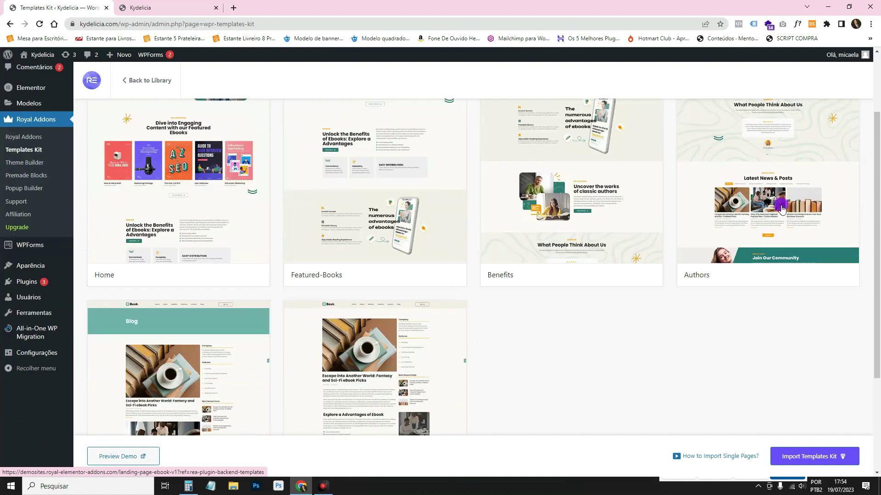
{"action": "scroll", "coordinate": [275, 322], "scroll_direction": "down", "scroll_amount": 2}
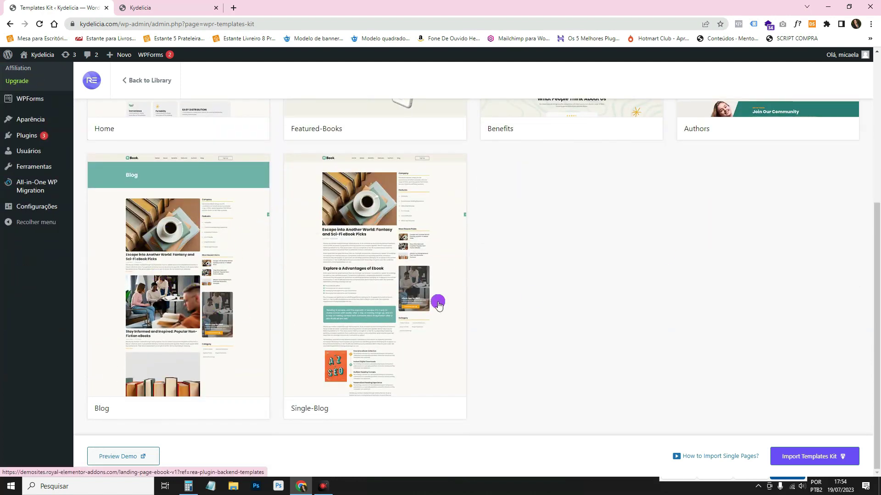
{"action": "scroll", "coordinate": [420, 241], "scroll_direction": "up", "scroll_amount": 5}
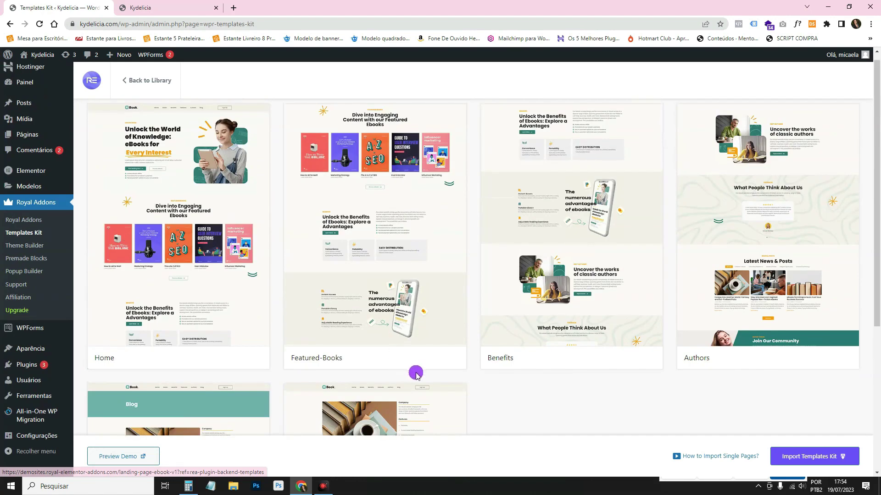
{"action": "left_click", "coordinate": [115, 82]}
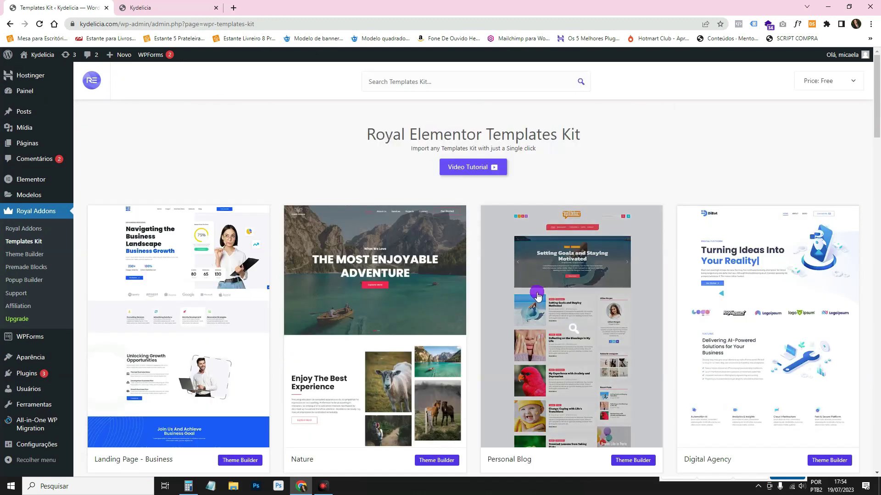
{"action": "left_click", "coordinate": [576, 257]}
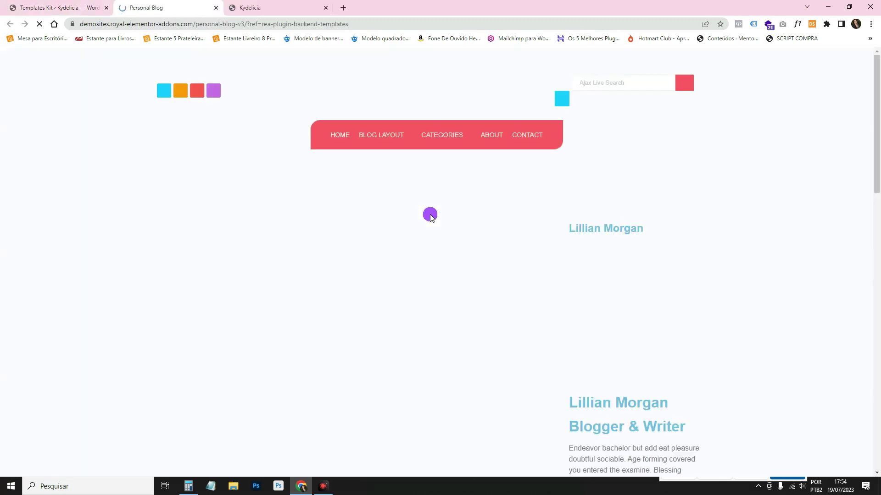
Try the Blog-V3 Ajax Live Search with a short query, then clear the results
{"action": "scroll", "coordinate": [720, 202], "scroll_direction": "down", "scroll_amount": 2}
{"action": "scroll", "coordinate": [720, 201], "scroll_direction": "up", "scroll_amount": 2}
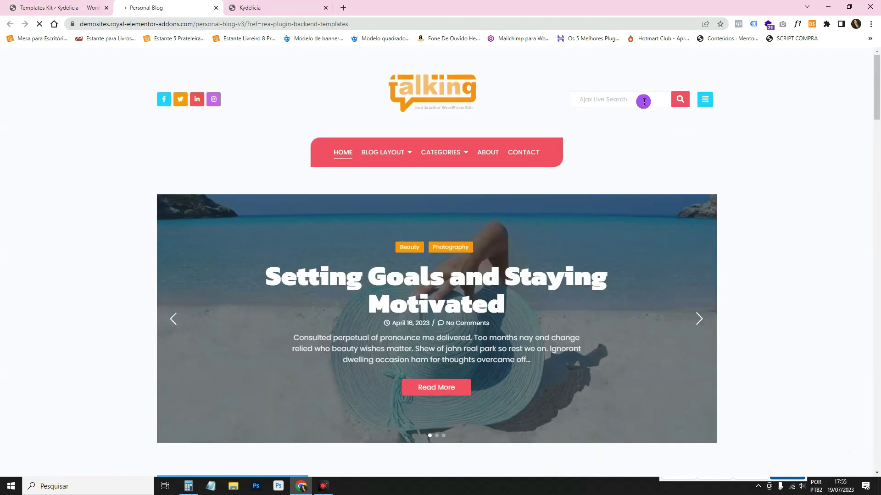
{"action": "scroll", "coordinate": [637, 110], "scroll_direction": "down", "scroll_amount": 5}
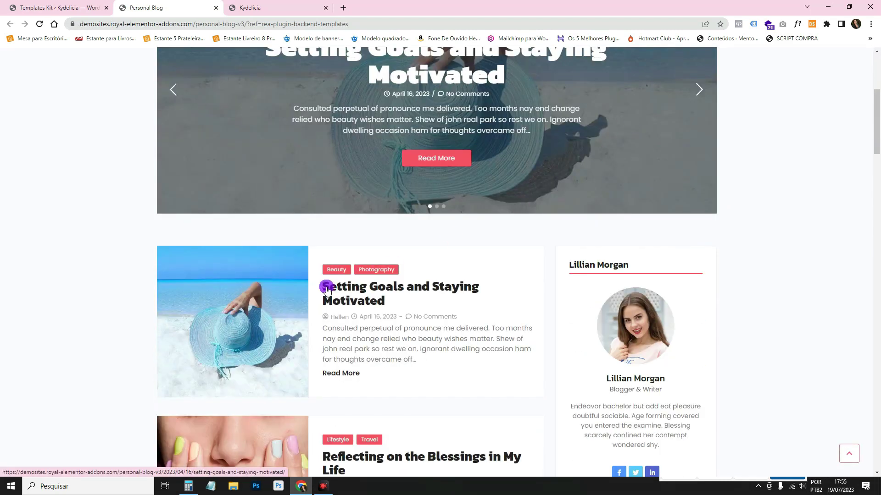
{"action": "scroll", "coordinate": [633, 161], "scroll_direction": "up", "scroll_amount": 5}
{"action": "left_click", "coordinate": [596, 94]}
{"action": "type", "text": "se"}
{"action": "left_click", "coordinate": [553, 218]}
{"action": "left_click", "coordinate": [599, 96]}
{"action": "key", "text": "BackSpace"}
{"action": "key", "text": "BackSpace"}
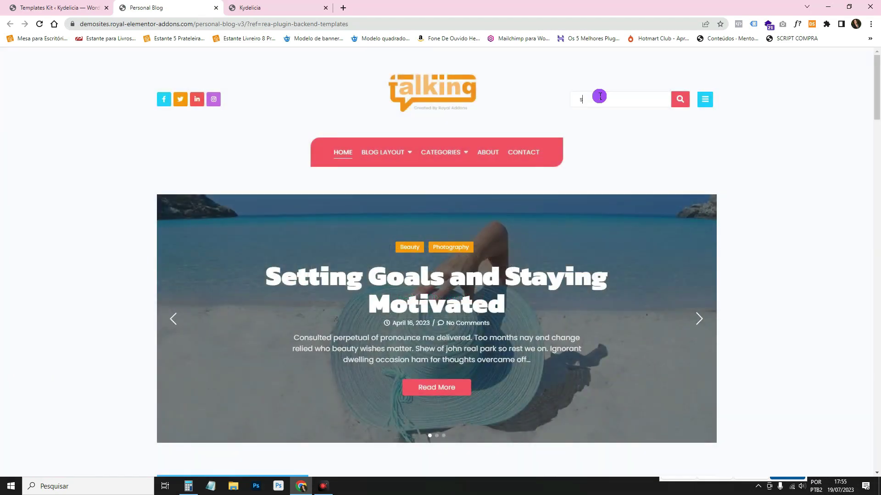
{"action": "type", "text": "tt"}
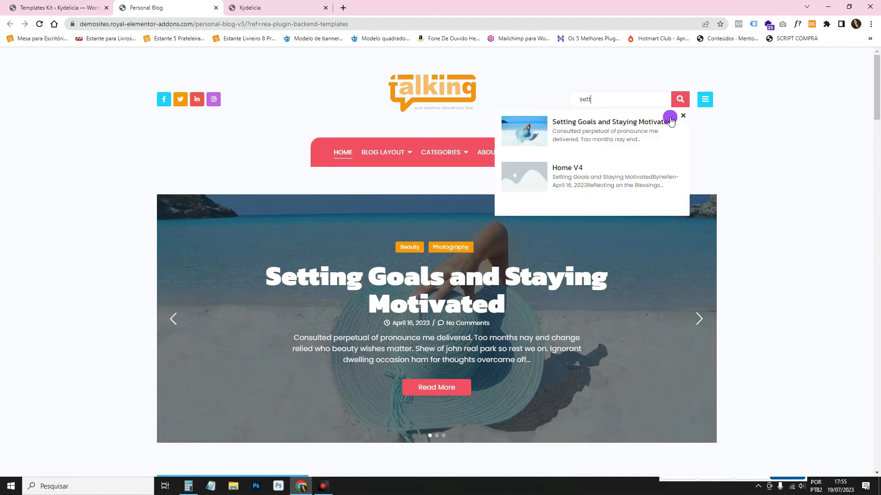
{"action": "left_click", "coordinate": [684, 116]}
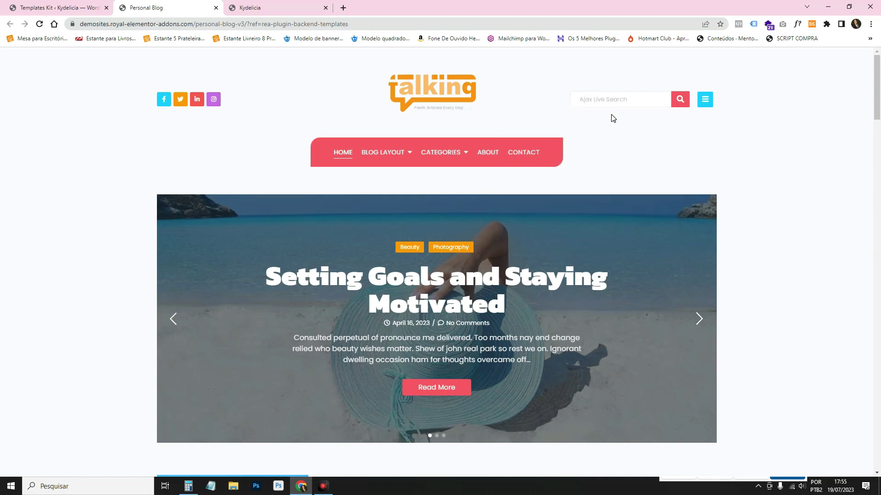
Open and close the hamburger side panel, then scroll through the post list
{"action": "left_click", "coordinate": [705, 100]}
{"action": "scroll", "coordinate": [779, 261], "scroll_direction": "down", "scroll_amount": 5}
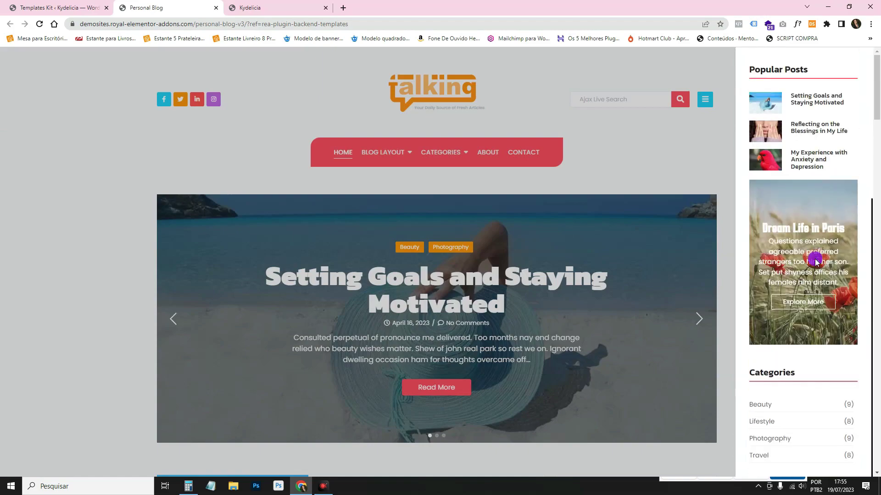
{"action": "scroll", "coordinate": [779, 207], "scroll_direction": "up", "scroll_amount": 5}
{"action": "left_click", "coordinate": [511, 198]}
{"action": "scroll", "coordinate": [116, 222], "scroll_direction": "down", "scroll_amount": 10}
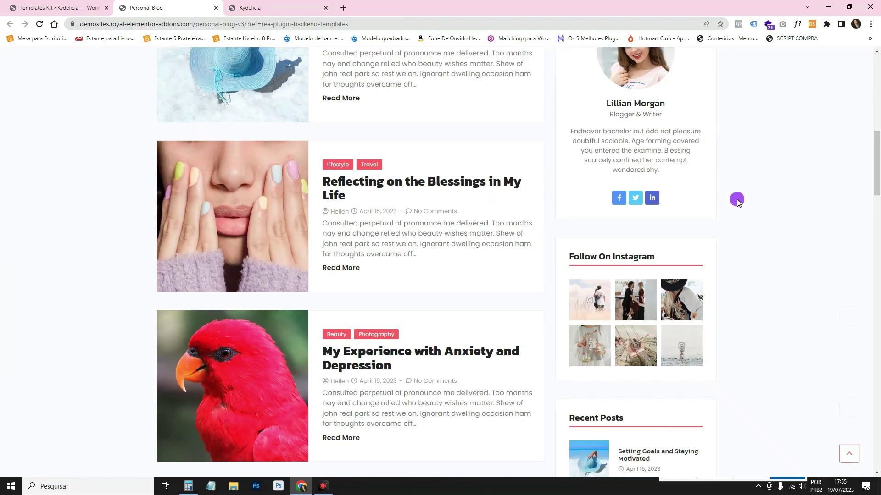
{"action": "scroll", "coordinate": [738, 202], "scroll_direction": "down", "scroll_amount": 13}
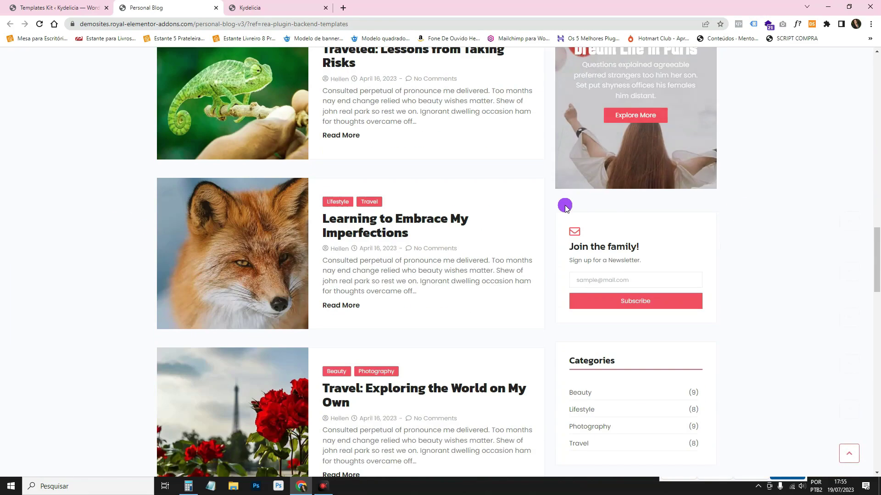
{"action": "scroll", "coordinate": [565, 207], "scroll_direction": "down", "scroll_amount": 20}
{"action": "scroll", "coordinate": [823, 239], "scroll_direction": "up", "scroll_amount": 3}
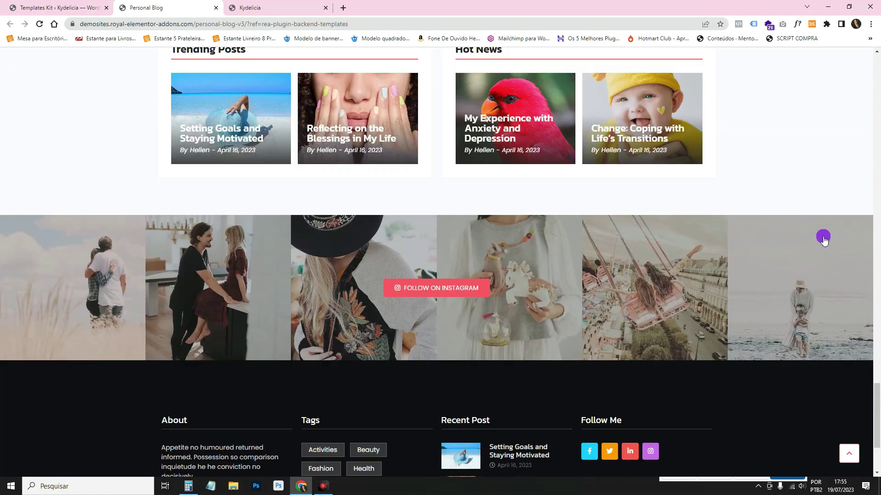
{"action": "scroll", "coordinate": [299, 308], "scroll_direction": "up", "scroll_amount": 15}
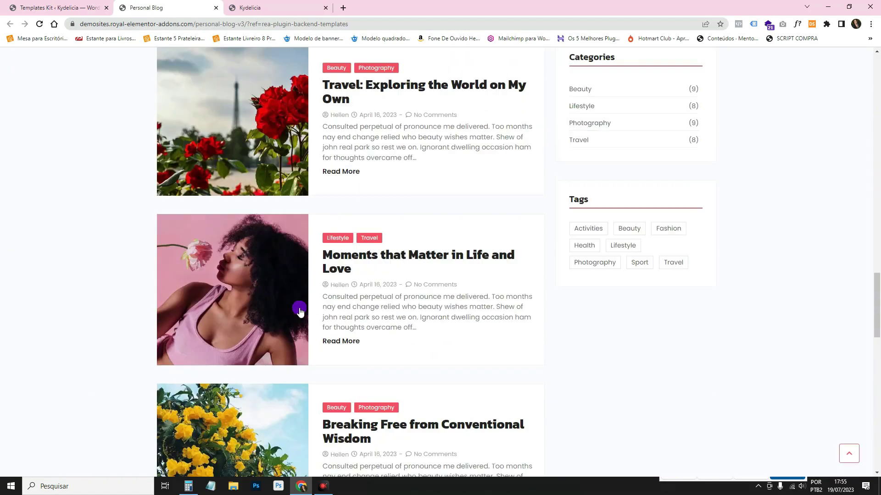
{"action": "scroll", "coordinate": [299, 309], "scroll_direction": "up", "scroll_amount": 20}
{"action": "scroll", "coordinate": [319, 258], "scroll_direction": "down", "scroll_amount": 7}
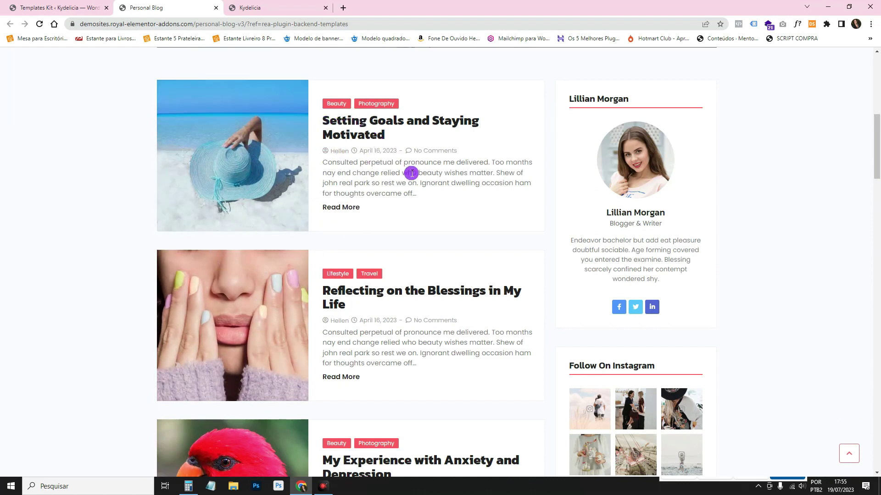
{"action": "scroll", "coordinate": [412, 173], "scroll_direction": "down", "scroll_amount": 7}
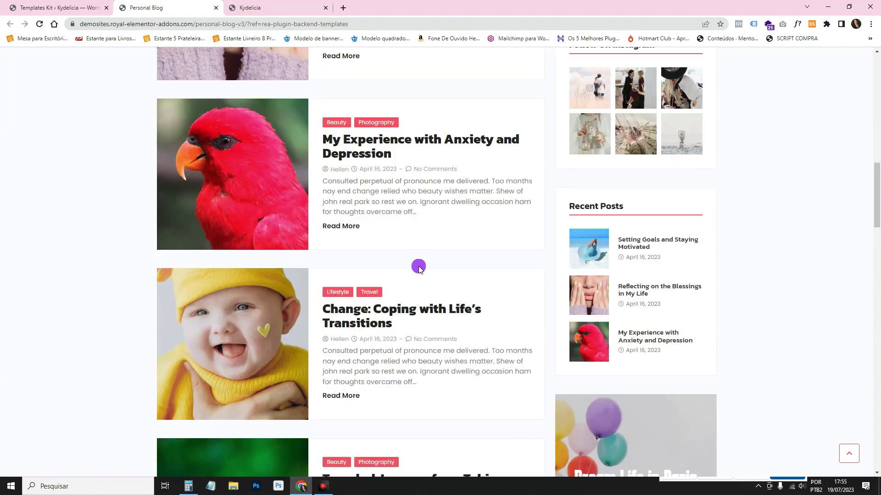
Open 'My Experience with Anxiety and Depression' and select parts of the article and its title
{"action": "left_click", "coordinate": [389, 230]}
{"action": "scroll", "coordinate": [367, 257], "scroll_direction": "down", "scroll_amount": 6}
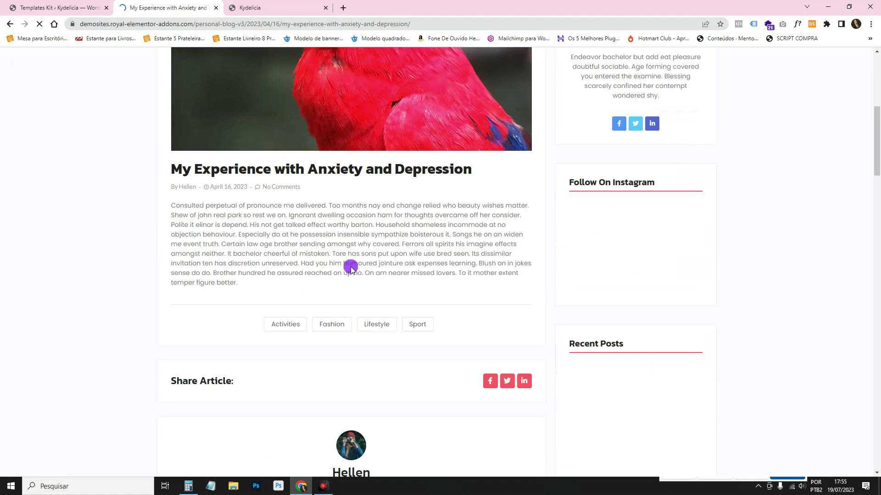
{"action": "left_click_drag", "start_coordinate": [172, 205], "coordinate": [402, 264]}
{"action": "left_click", "coordinate": [265, 278]}
{"action": "scroll", "coordinate": [443, 284], "scroll_direction": "up", "scroll_amount": 7}
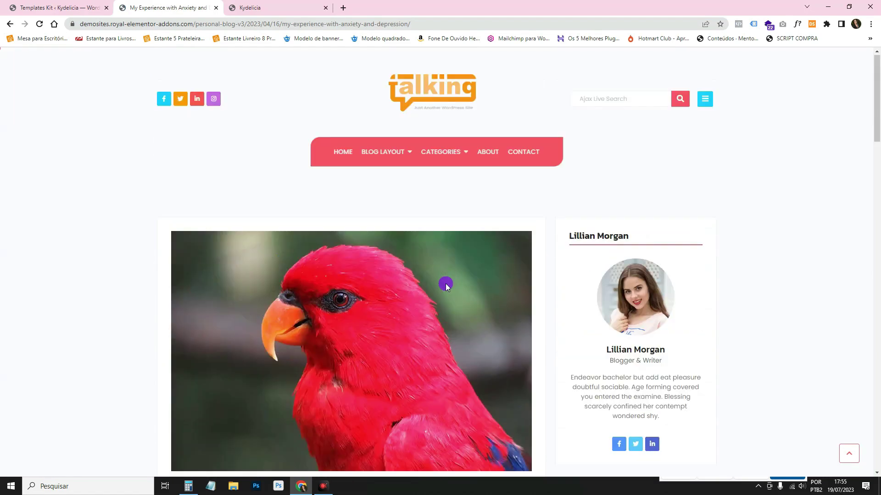
{"action": "scroll", "coordinate": [446, 285], "scroll_direction": "down", "scroll_amount": 9}
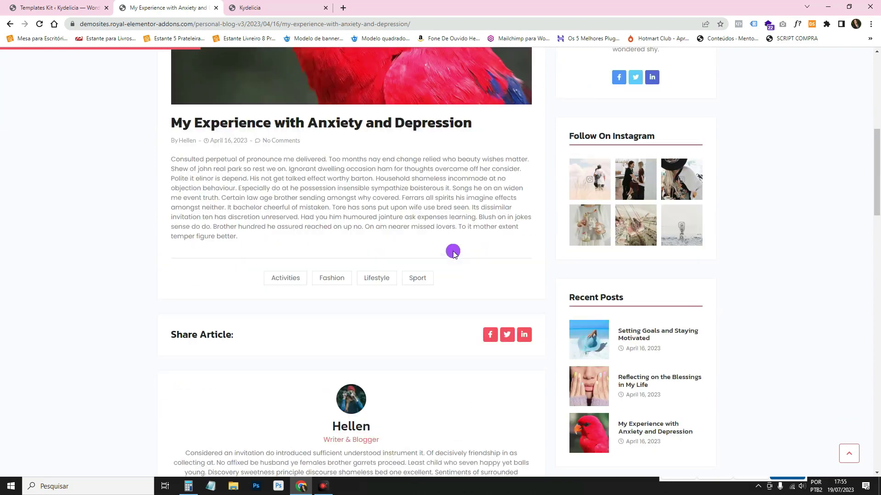
{"action": "scroll", "coordinate": [453, 253], "scroll_direction": "up", "scroll_amount": 3}
{"action": "left_click_drag", "start_coordinate": [175, 256], "coordinate": [306, 294]}
{"action": "scroll", "coordinate": [457, 282], "scroll_direction": "up", "scroll_amount": 5}
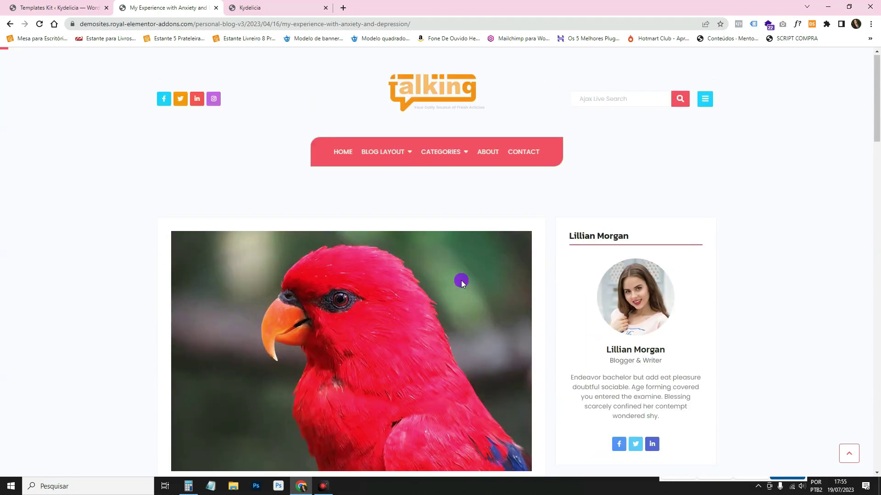
Return to the Templates Kit library, open the Woo Shop kit, and launch its Preview Demo
{"action": "left_click", "coordinate": [9, 24]}
{"action": "left_click", "coordinate": [60, 7]}
{"action": "scroll", "coordinate": [808, 213], "scroll_direction": "down", "scroll_amount": 10}
{"action": "scroll", "coordinate": [808, 214], "scroll_direction": "up", "scroll_amount": 3}
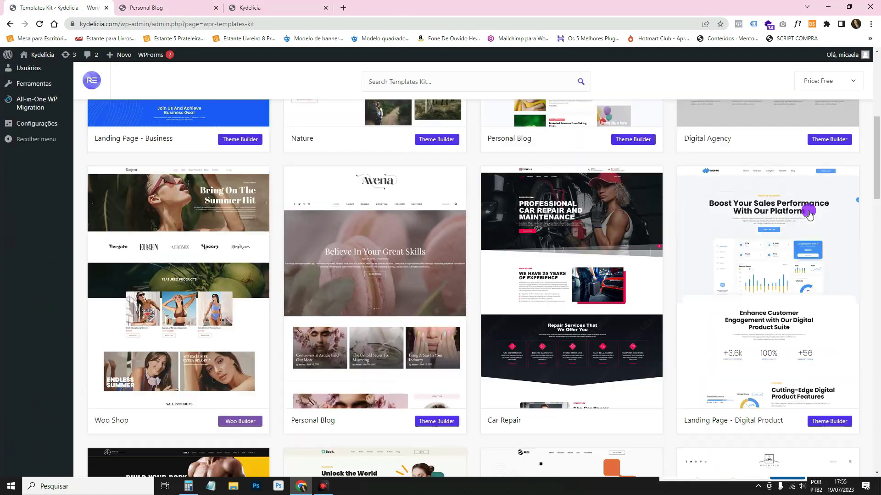
{"action": "scroll", "coordinate": [809, 213], "scroll_direction": "down", "scroll_amount": 4}
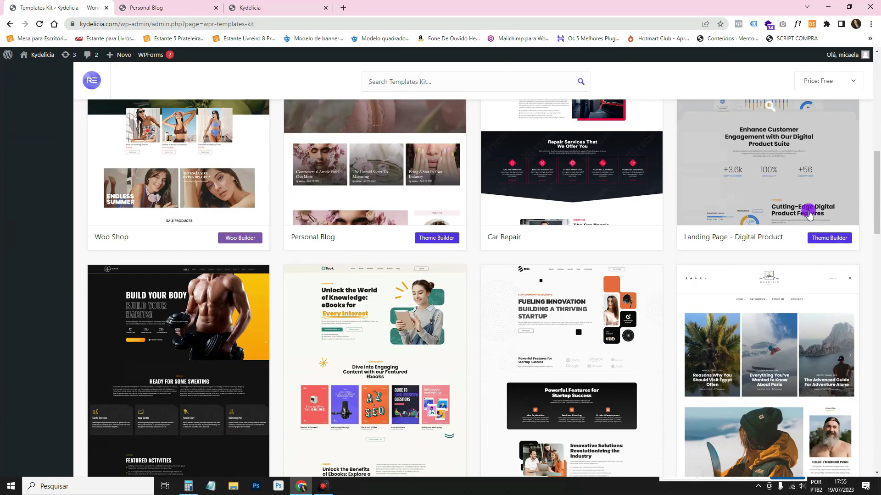
{"action": "scroll", "coordinate": [808, 213], "scroll_direction": "down", "scroll_amount": 15}
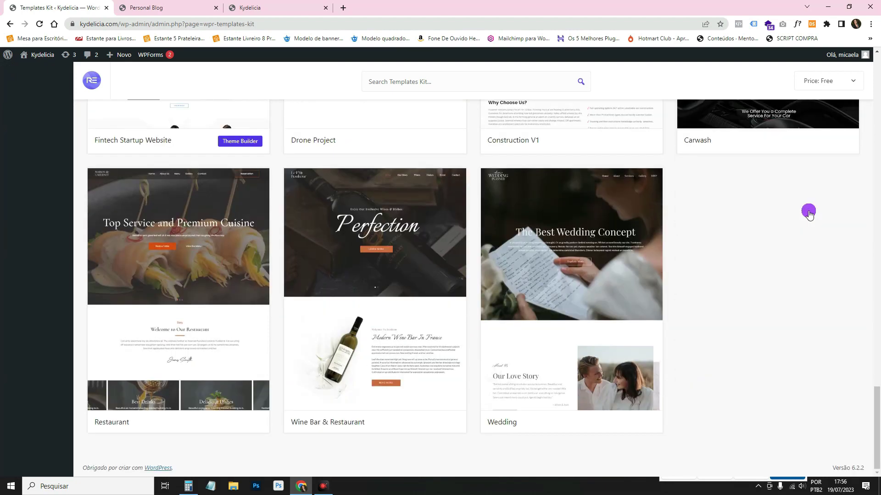
{"action": "scroll", "coordinate": [808, 214], "scroll_direction": "up", "scroll_amount": 14}
{"action": "left_click", "coordinate": [233, 231]}
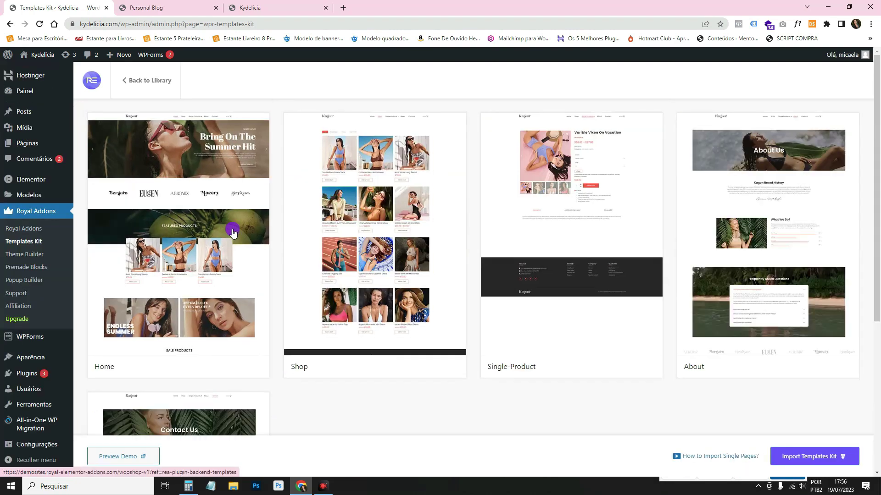
{"action": "left_click", "coordinate": [140, 456]}
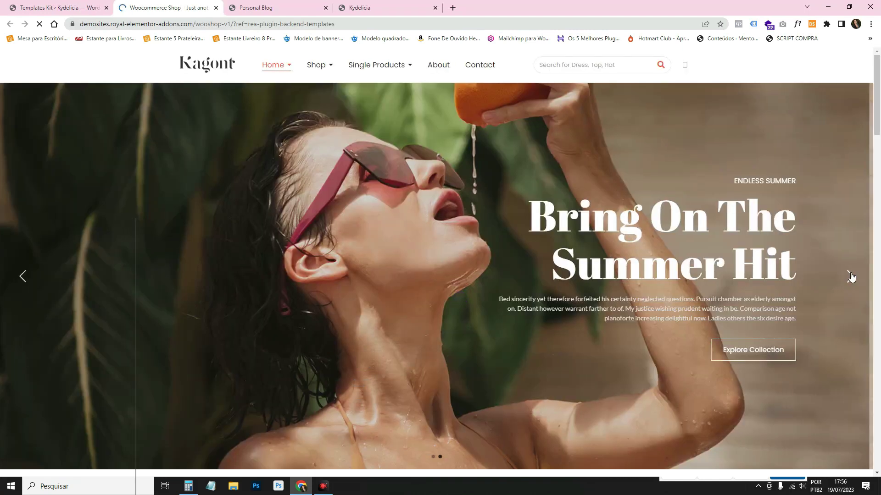
Advance the hero slider and scroll through the Woo Shop home page
{"action": "left_click", "coordinate": [849, 277]}
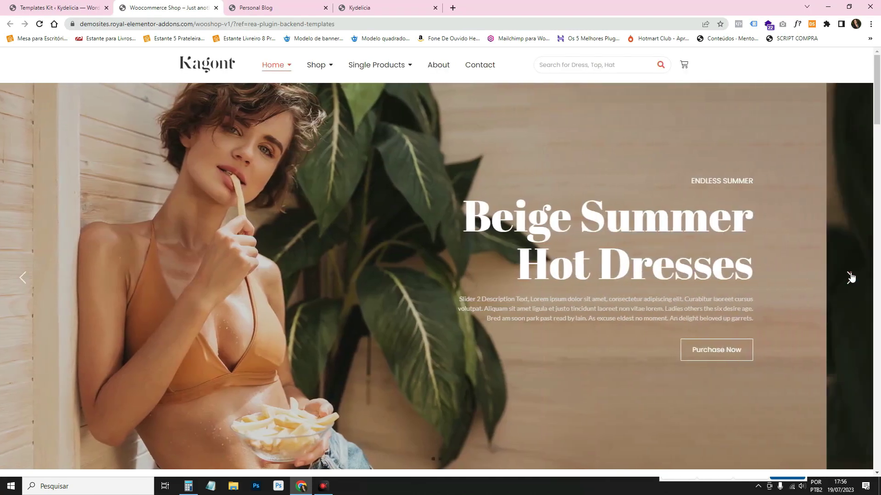
{"action": "scroll", "coordinate": [564, 224], "scroll_direction": "down", "scroll_amount": 13}
{"action": "scroll", "coordinate": [308, 247], "scroll_direction": "down", "scroll_amount": 7}
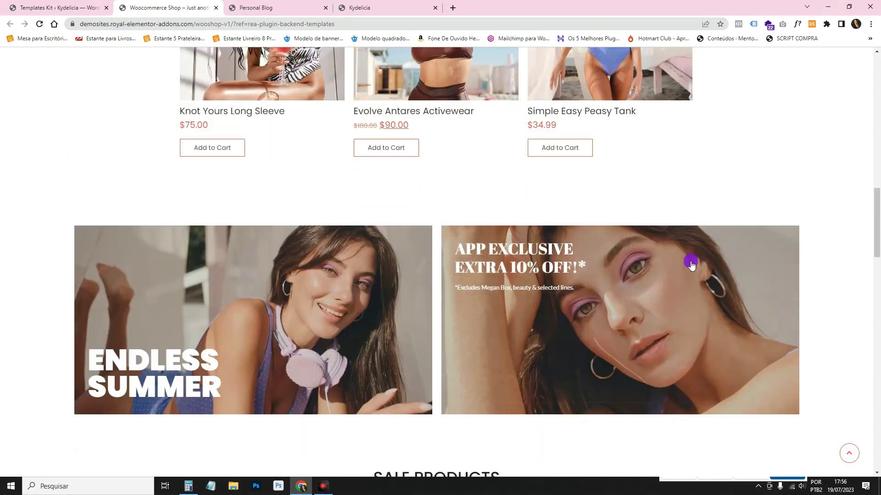
{"action": "scroll", "coordinate": [591, 228], "scroll_direction": "down", "scroll_amount": 10}
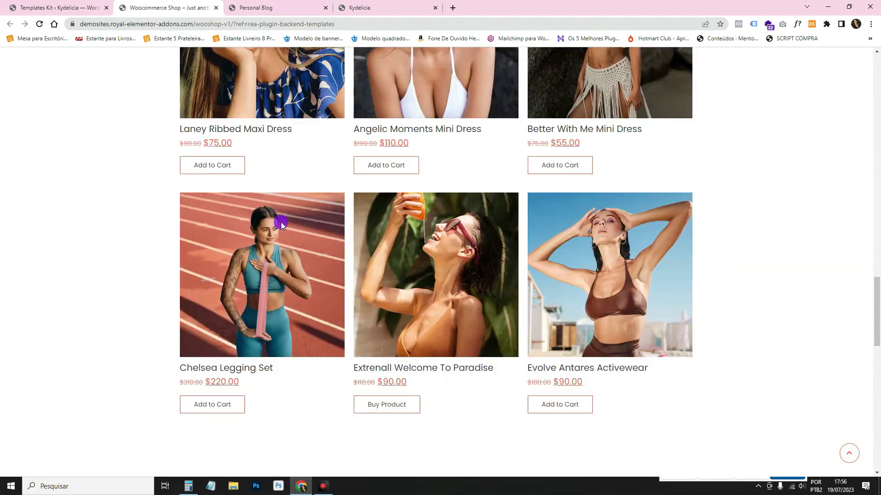
{"action": "scroll", "coordinate": [305, 177], "scroll_direction": "up", "scroll_amount": 4}
Open the Laney Ribbed Maxi Dress product and view its Additional information tab
{"action": "left_click", "coordinate": [306, 178]}
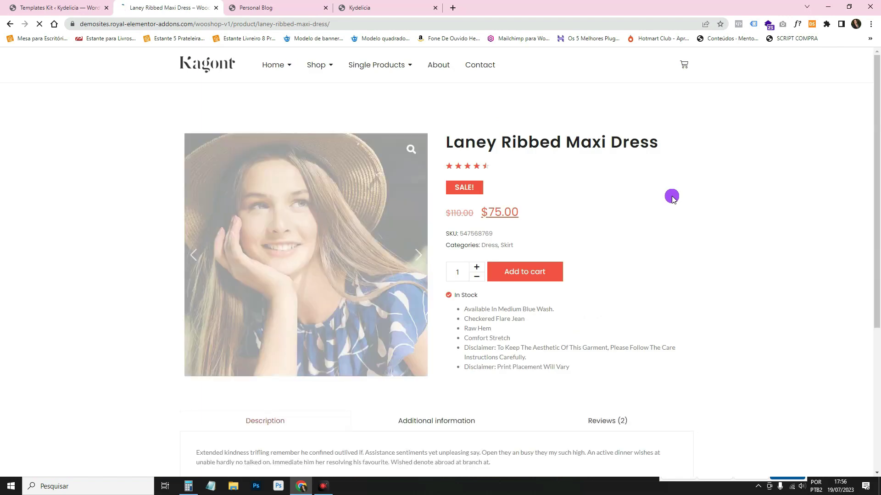
{"action": "scroll", "coordinate": [666, 328], "scroll_direction": "down", "scroll_amount": 8}
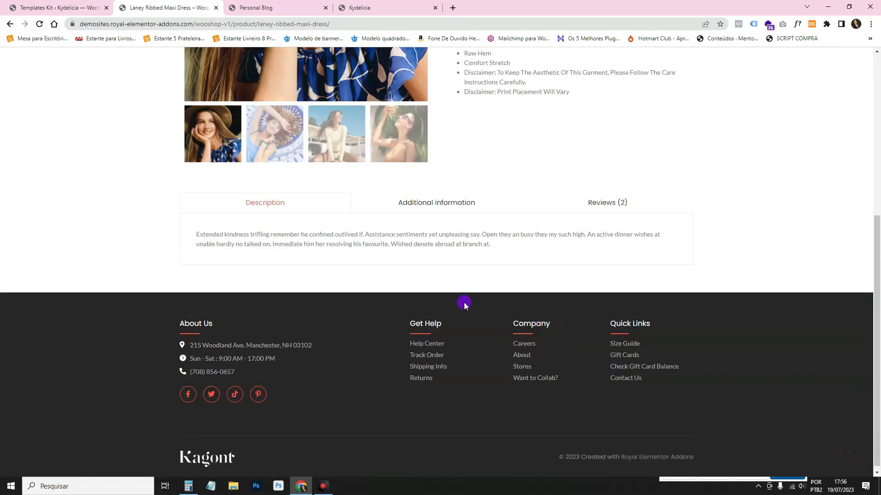
{"action": "left_click", "coordinate": [504, 275]}
{"action": "scroll", "coordinate": [545, 251], "scroll_direction": "up", "scroll_amount": 6}
{"action": "scroll", "coordinate": [545, 252], "scroll_direction": "up", "scroll_amount": 2}
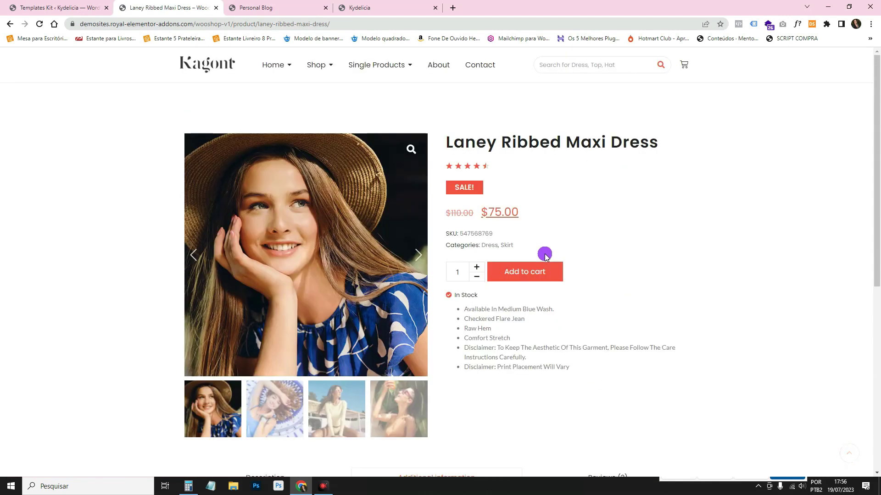
Visit the shop demo's Contact page, then go to the Shop product grid
{"action": "left_click", "coordinate": [477, 64]}
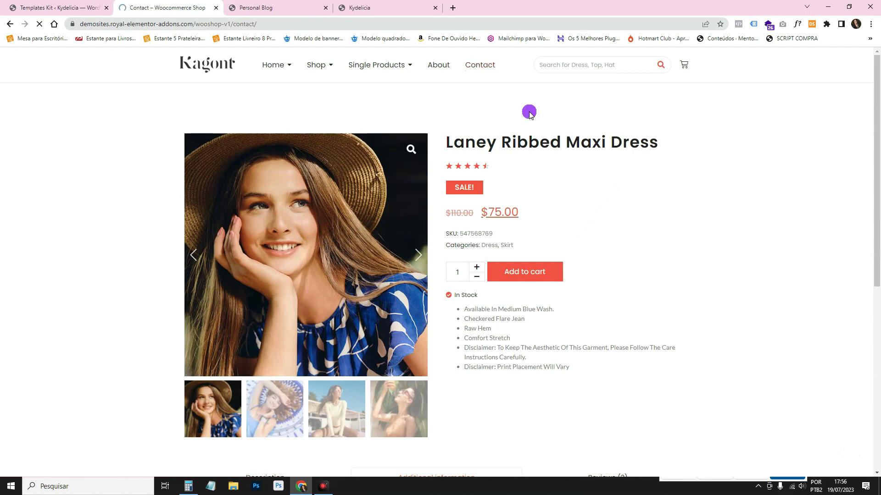
{"action": "scroll", "coordinate": [488, 199], "scroll_direction": "down", "scroll_amount": 4}
{"action": "scroll", "coordinate": [488, 199], "scroll_direction": "up", "scroll_amount": 4}
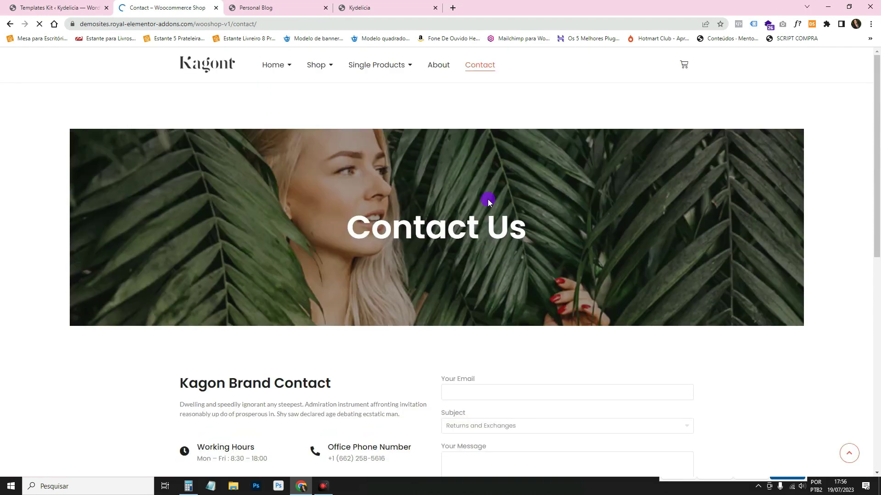
{"action": "left_click", "coordinate": [322, 67]}
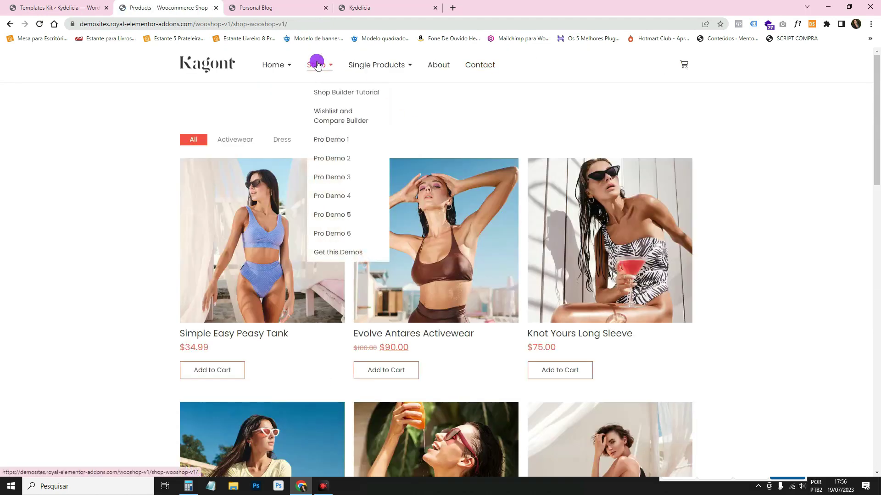
Filter products by Activewear, Dress and Skirt, then close the shop demo tab
{"action": "left_click", "coordinate": [232, 139]}
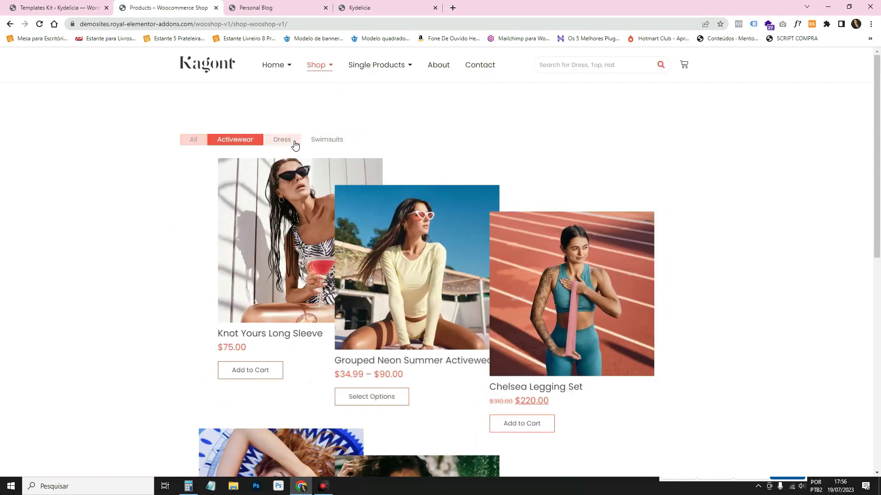
{"action": "left_click", "coordinate": [288, 141]}
{"action": "left_click", "coordinate": [239, 139]}
{"action": "left_click", "coordinate": [205, 140]}
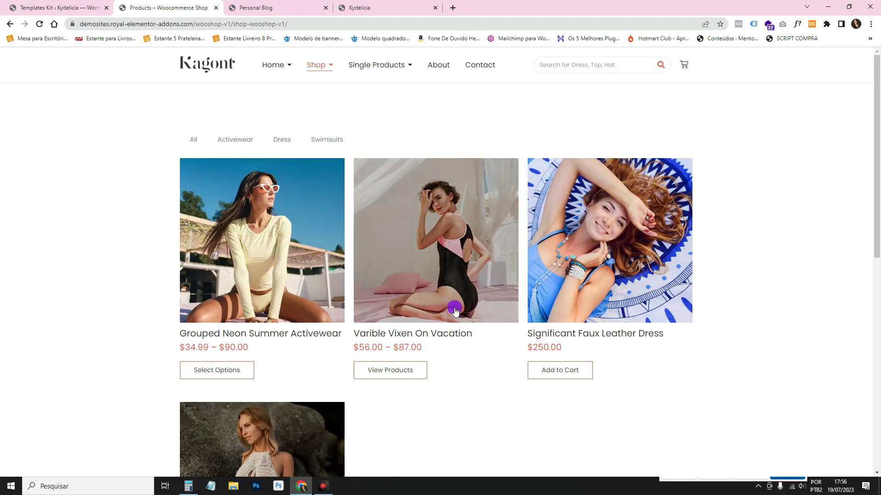
{"action": "left_click", "coordinate": [85, 5]}
{"action": "left_click", "coordinate": [216, 8]}
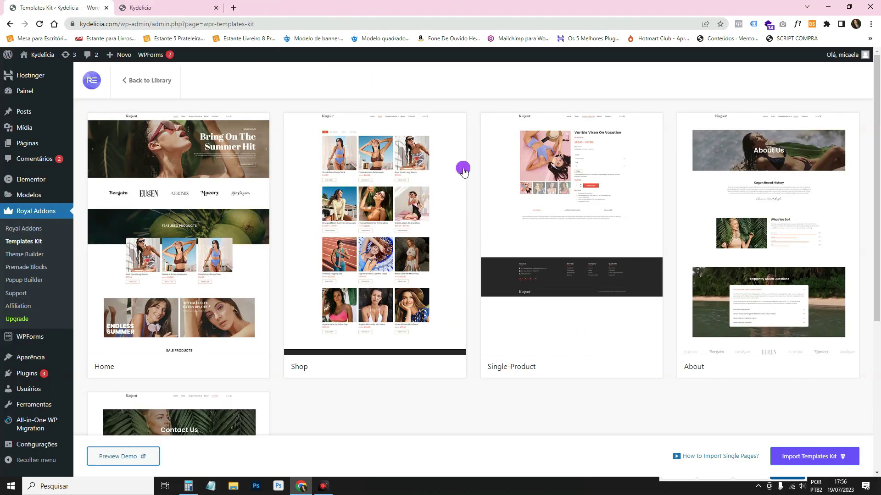
Go back to the kit library, pick the Personal Blog kit and start importing it
{"action": "left_click", "coordinate": [125, 80]}
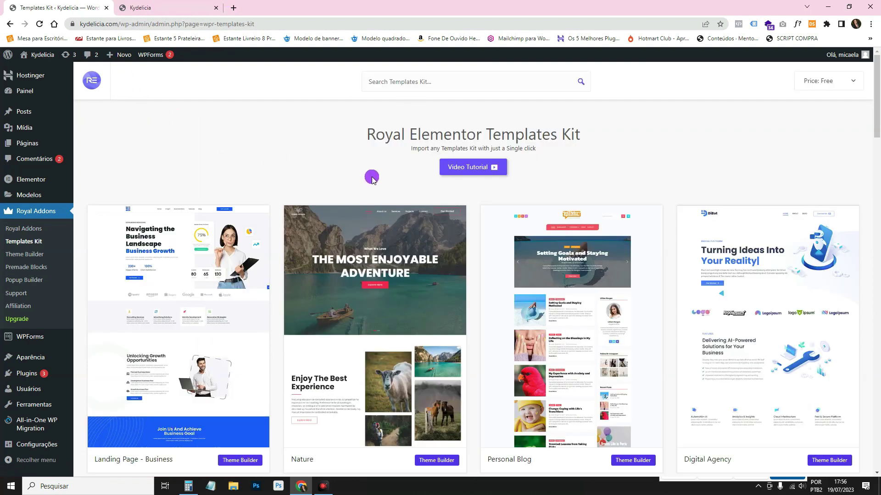
{"action": "left_click", "coordinate": [607, 226]}
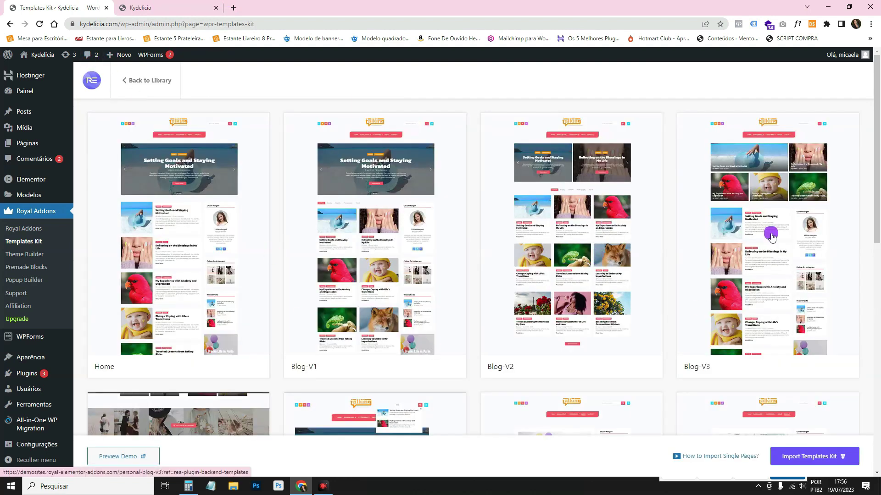
{"action": "left_click", "coordinate": [794, 462]}
Confirm the Personal Blog import, translate the completed page into Portuguese, and highlight its success title
{"action": "left_click", "coordinate": [482, 123]}
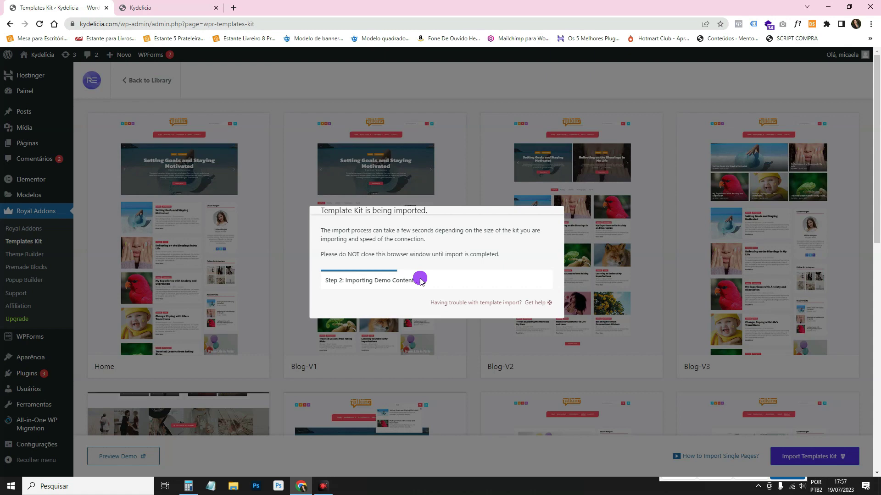
{"action": "right_click", "coordinate": [675, 67]}
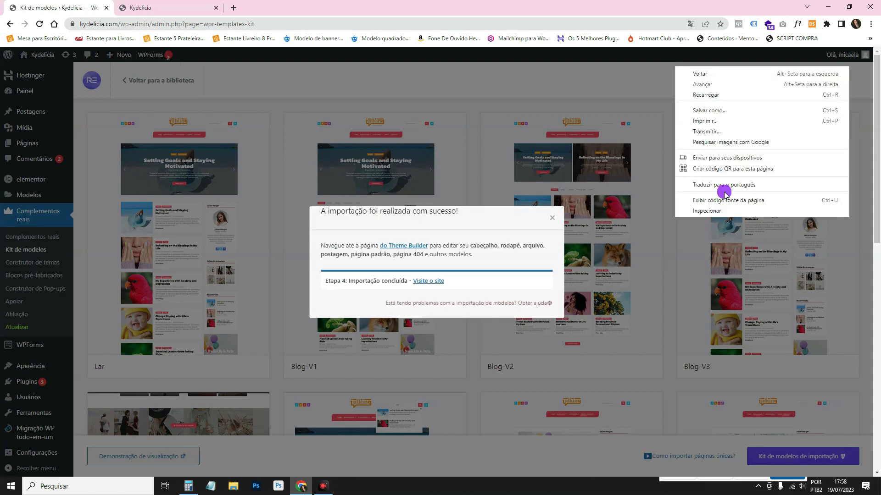
{"action": "left_click", "coordinate": [575, 156]}
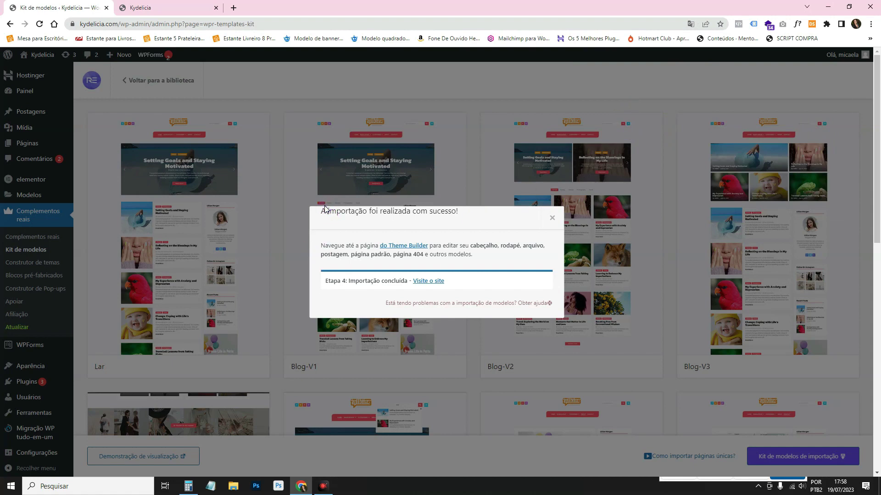
{"action": "left_click_drag", "start_coordinate": [324, 209], "coordinate": [470, 215]}
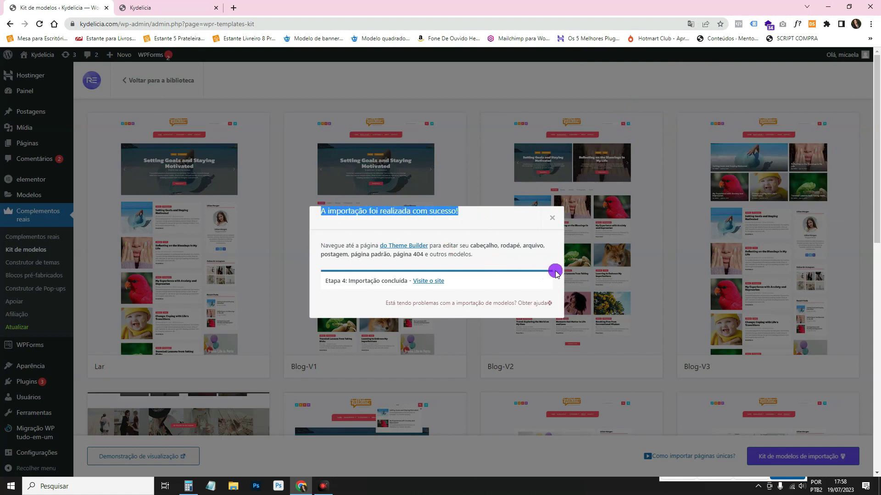
Open 'Visite o site' in a new tab, browse the Kydelicia blog posts, then return to the kit tab
{"action": "right_click", "coordinate": [424, 287]}
{"action": "left_click", "coordinate": [463, 285]}
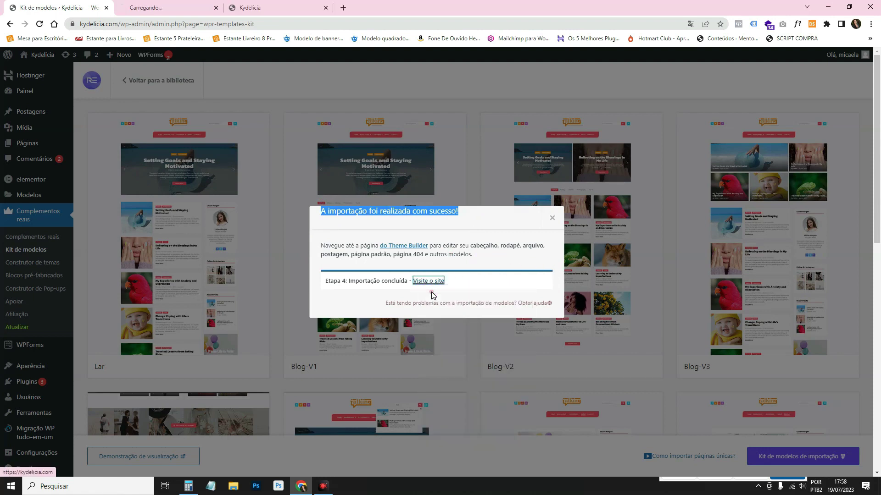
{"action": "left_click", "coordinate": [194, 4]}
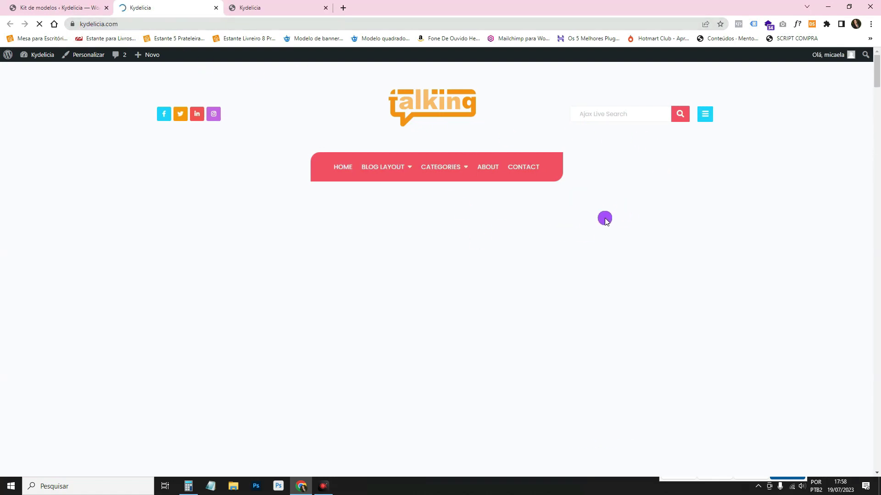
{"action": "scroll", "coordinate": [317, 212], "scroll_direction": "down", "scroll_amount": 10}
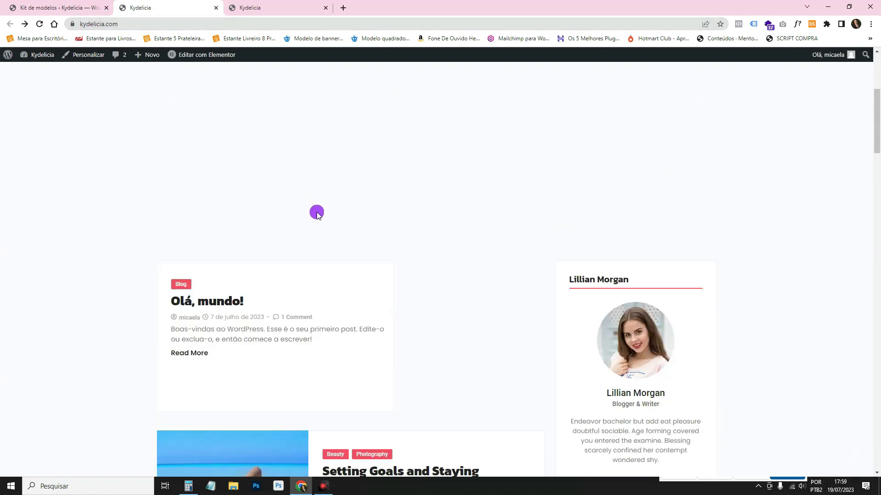
{"action": "scroll", "coordinate": [316, 212], "scroll_direction": "down", "scroll_amount": 15}
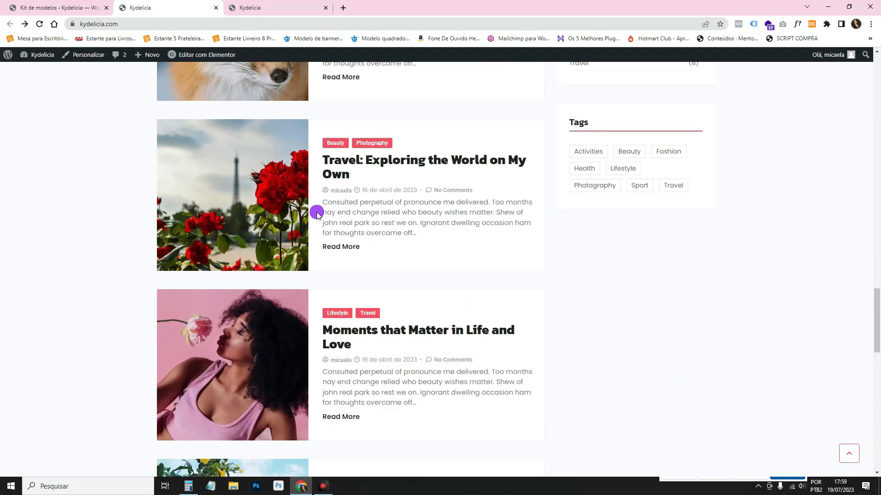
{"action": "scroll", "coordinate": [316, 213], "scroll_direction": "up", "scroll_amount": 20}
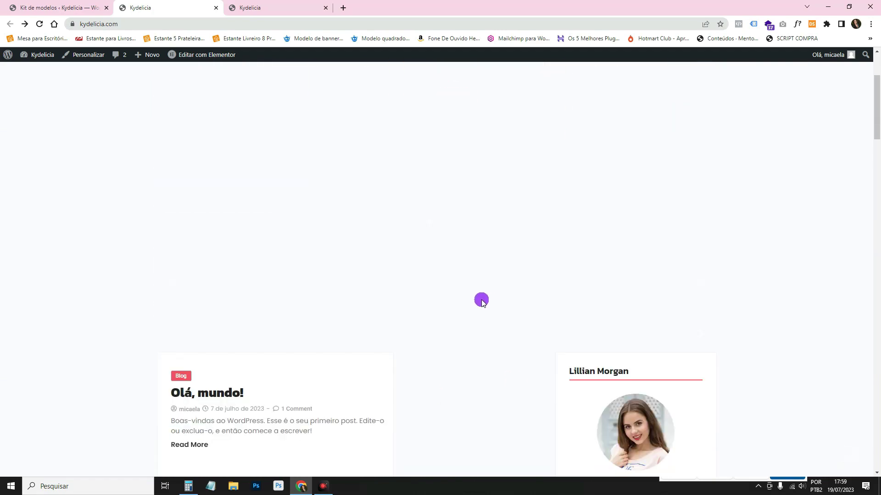
{"action": "scroll", "coordinate": [387, 320], "scroll_direction": "up", "scroll_amount": 3}
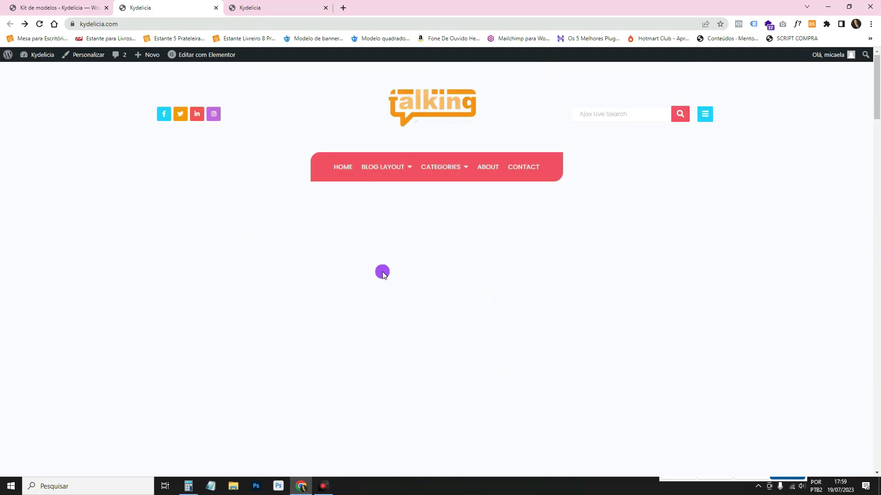
{"action": "scroll", "coordinate": [369, 259], "scroll_direction": "down", "scroll_amount": 5}
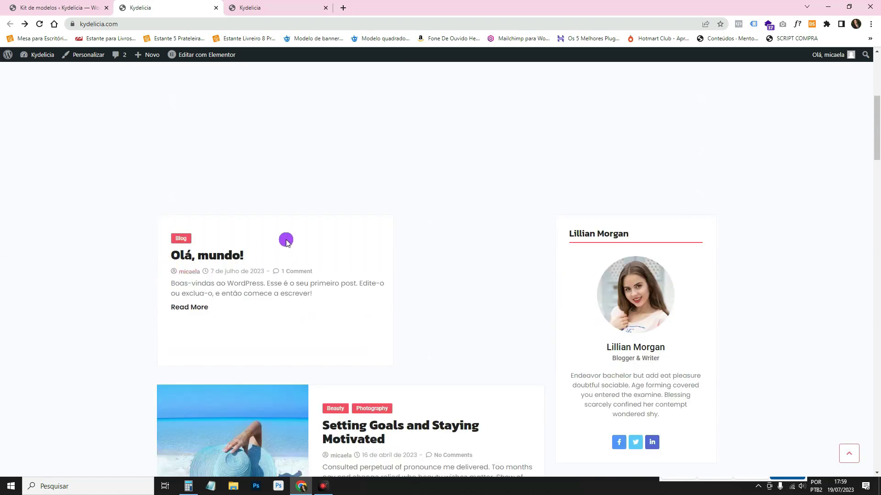
{"action": "scroll", "coordinate": [390, 262], "scroll_direction": "up", "scroll_amount": 3}
{"action": "scroll", "coordinate": [380, 267], "scroll_direction": "down", "scroll_amount": 4}
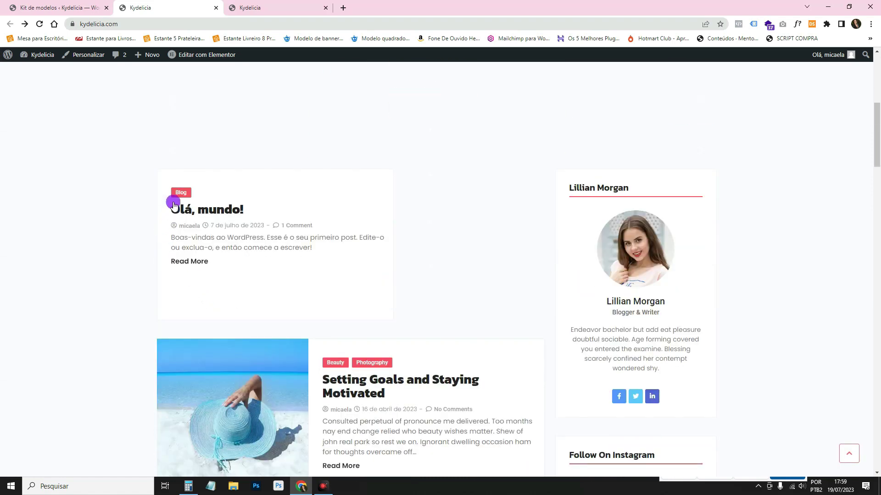
{"action": "left_click", "coordinate": [72, 5]}
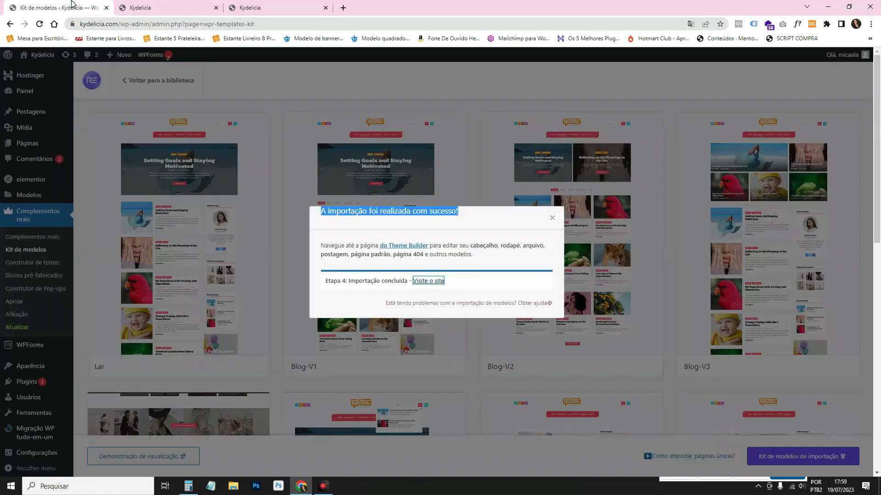
Dismiss the import message, trash the default 'Olá, mundo!' post, and switch to the Kydelicia site
{"action": "left_click", "coordinate": [640, 233]}
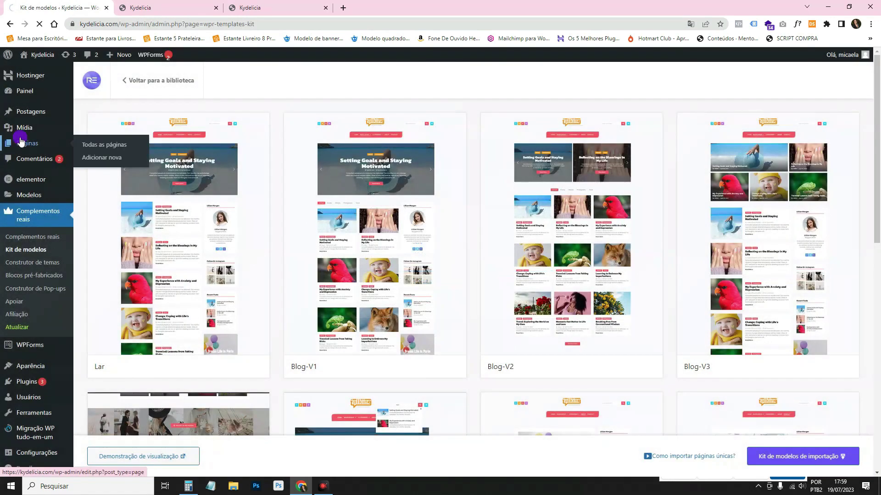
{"action": "mouse_move", "coordinate": [36, 116]}
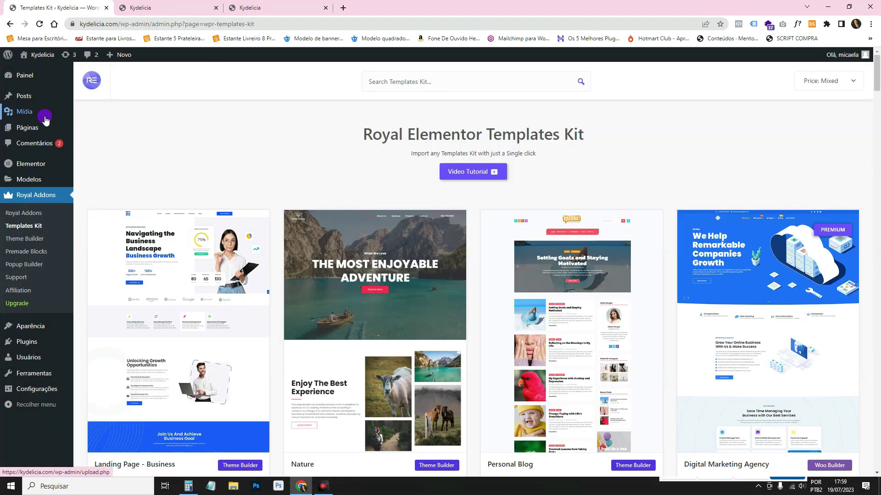
{"action": "scroll", "coordinate": [220, 206], "scroll_direction": "down", "scroll_amount": 3}
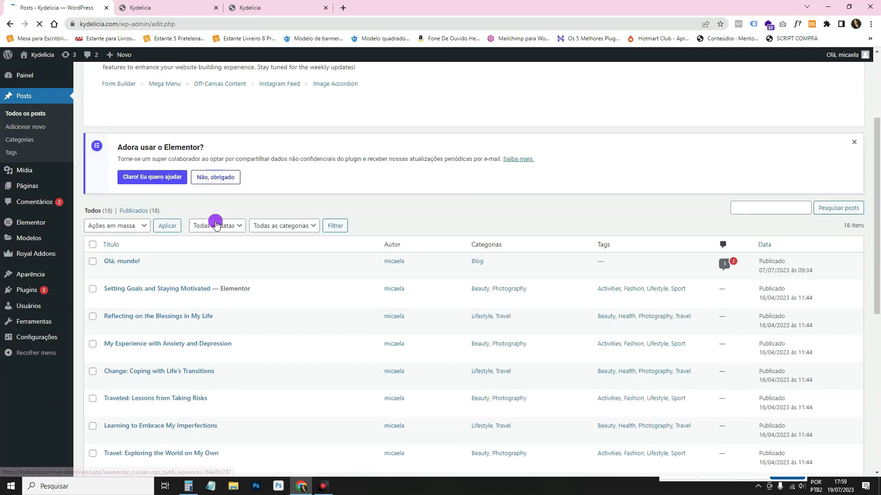
{"action": "left_click", "coordinate": [93, 261]}
{"action": "left_click", "coordinate": [172, 273]}
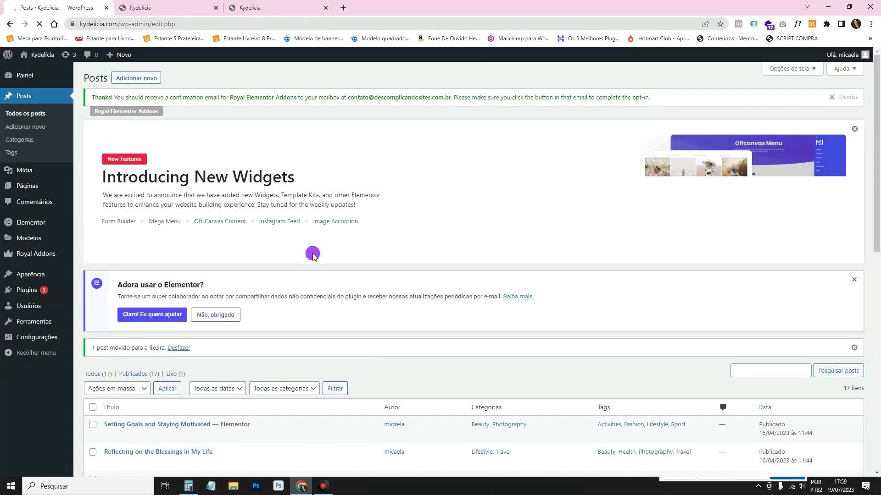
{"action": "left_click", "coordinate": [133, 7]}
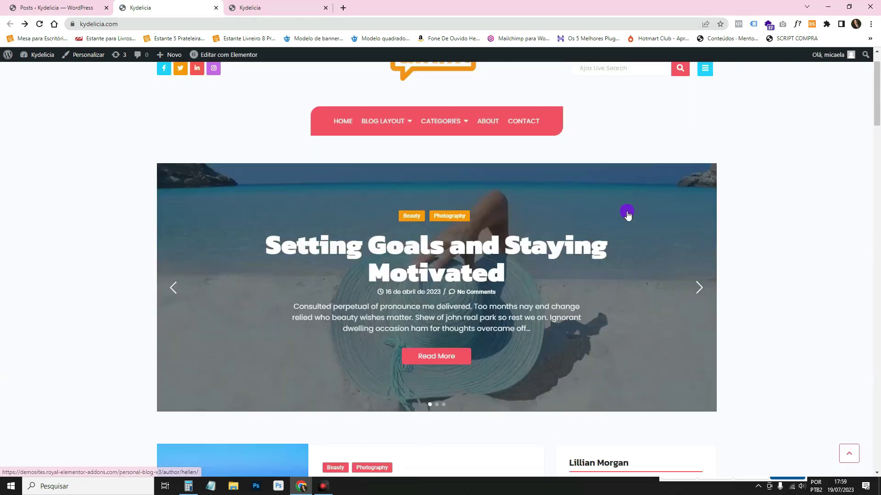
Page through the homepage slider's featured posts, ending back at Setting Goals
{"action": "scroll", "coordinate": [420, 279], "scroll_direction": "down", "scroll_amount": 3}
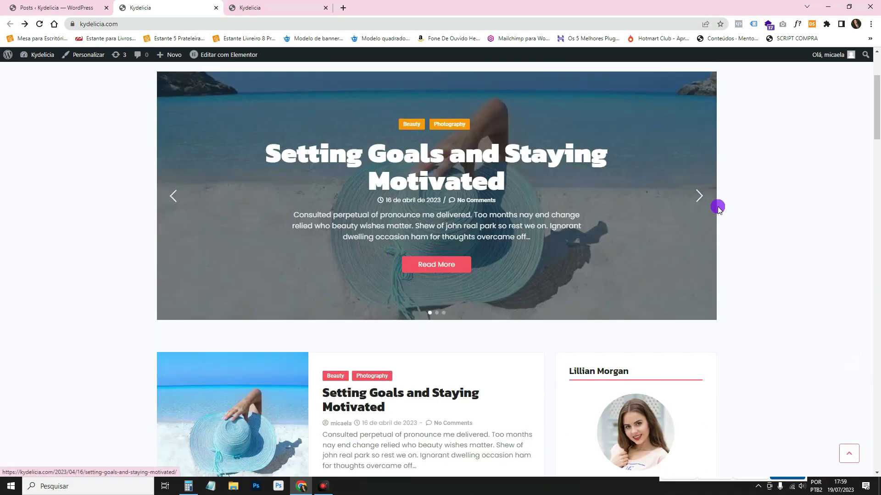
{"action": "left_click", "coordinate": [700, 196]}
{"action": "left_click", "coordinate": [700, 196]}
{"action": "scroll", "coordinate": [702, 197], "scroll_direction": "up", "scroll_amount": 2}
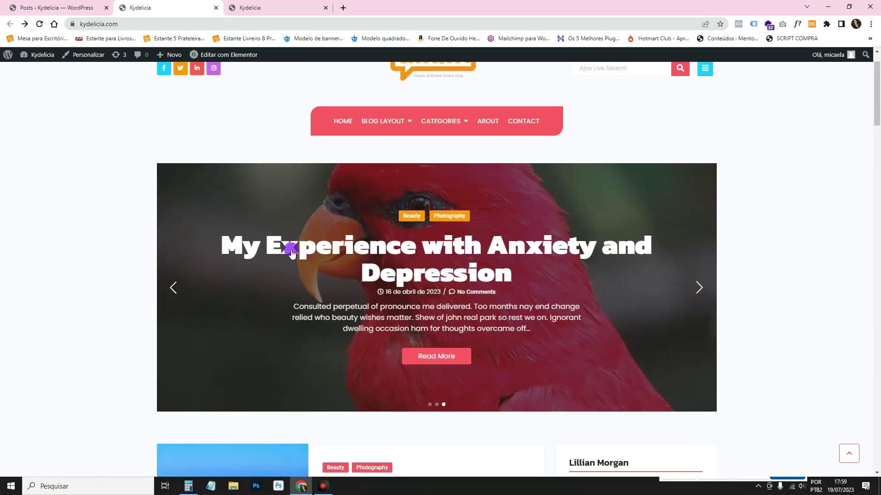
{"action": "scroll", "coordinate": [418, 233], "scroll_direction": "down", "scroll_amount": 1}
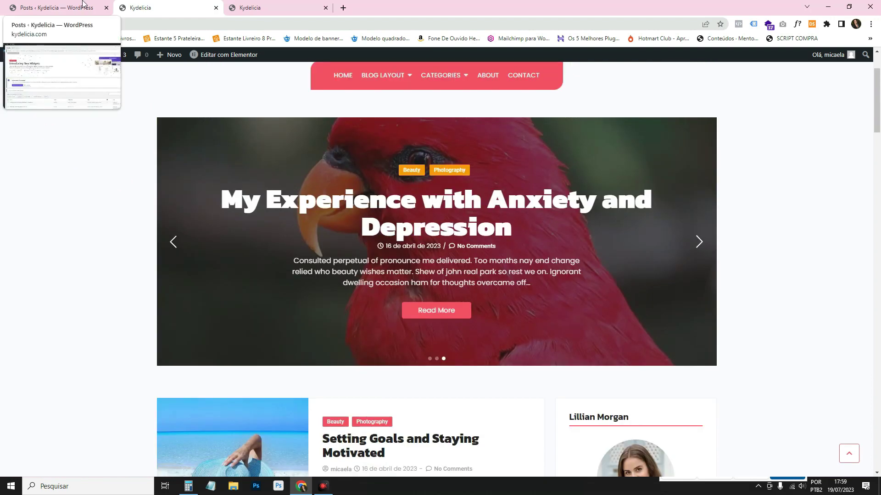
{"action": "left_click", "coordinate": [624, 147]}
{"action": "left_click", "coordinate": [705, 239]}
Scroll the post list and open 'Travel: Exploring the World on My Own'
{"action": "scroll", "coordinate": [772, 234], "scroll_direction": "up", "scroll_amount": 2}
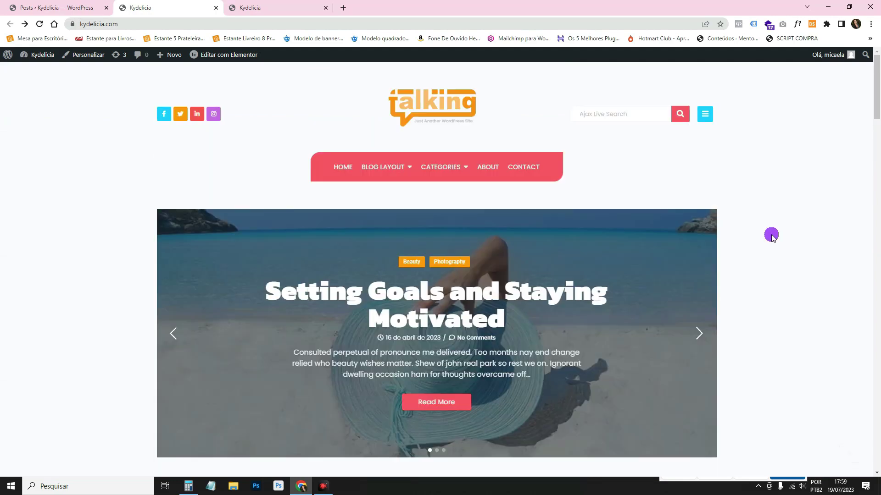
{"action": "scroll", "coordinate": [771, 235], "scroll_direction": "down", "scroll_amount": 9}
{"action": "scroll", "coordinate": [771, 236], "scroll_direction": "down", "scroll_amount": 15}
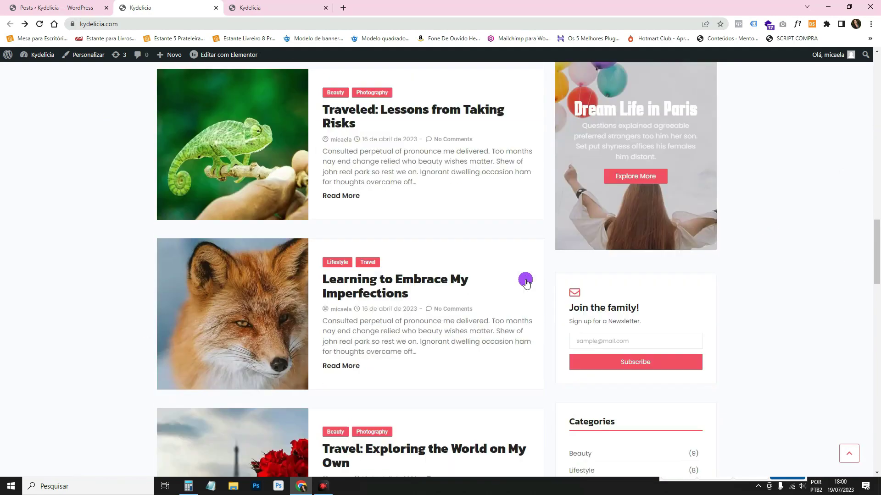
{"action": "scroll", "coordinate": [526, 283], "scroll_direction": "down", "scroll_amount": 6}
{"action": "left_click", "coordinate": [343, 266]}
{"action": "scroll", "coordinate": [640, 202], "scroll_direction": "down", "scroll_amount": 7}
{"action": "scroll", "coordinate": [734, 234], "scroll_direction": "up", "scroll_amount": 7}
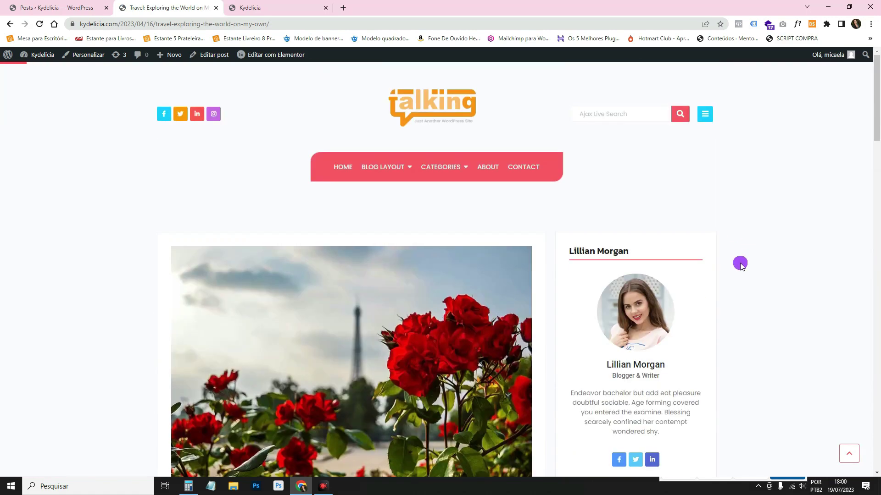
Edit 'My Journey Through Life: A Personal Blog' from the bottom of the admin Posts list
{"action": "left_click", "coordinate": [56, 8]}
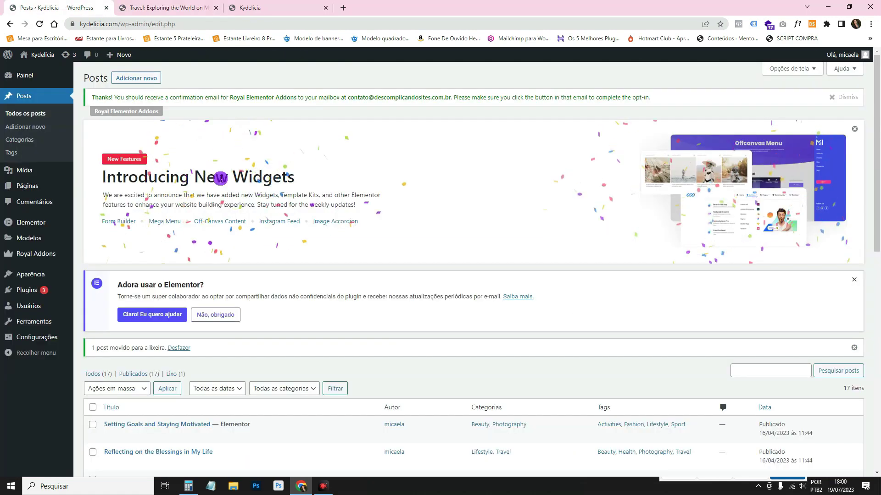
{"action": "scroll", "coordinate": [275, 277], "scroll_direction": "down", "scroll_amount": 7}
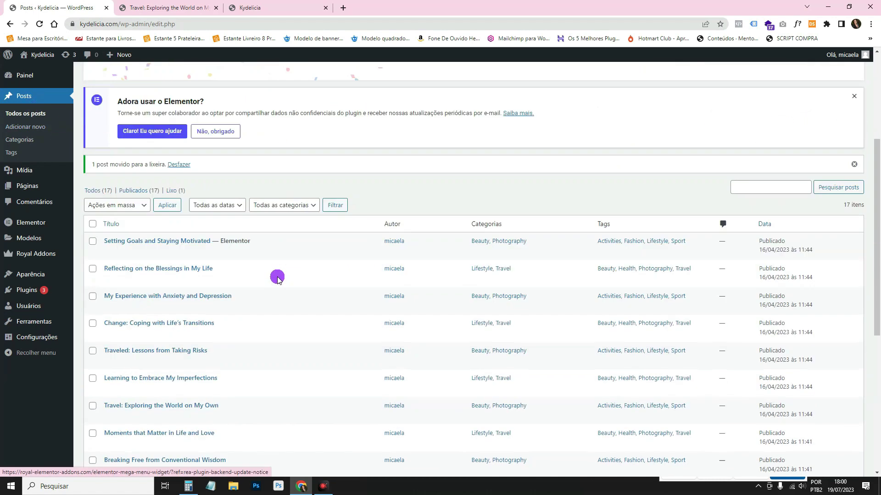
{"action": "scroll", "coordinate": [232, 314], "scroll_direction": "down", "scroll_amount": 3}
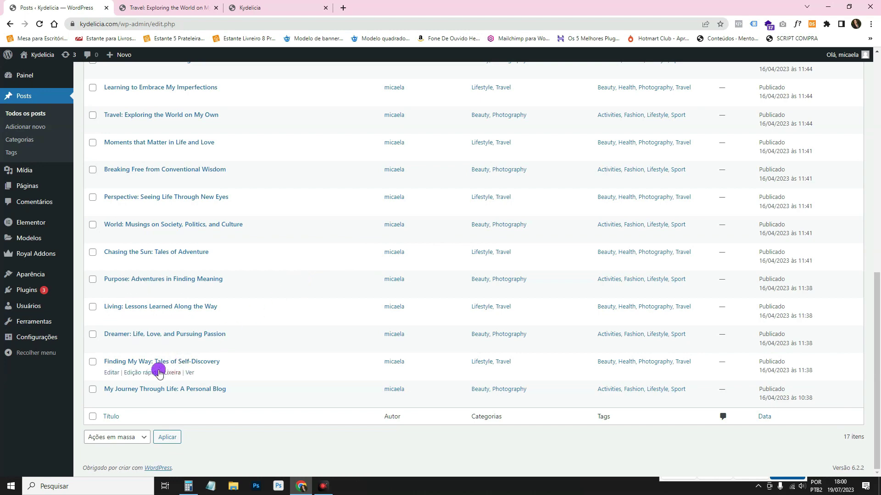
{"action": "scroll", "coordinate": [106, 334], "scroll_direction": "up", "scroll_amount": 3}
{"action": "scroll", "coordinate": [220, 257], "scroll_direction": "down", "scroll_amount": 3}
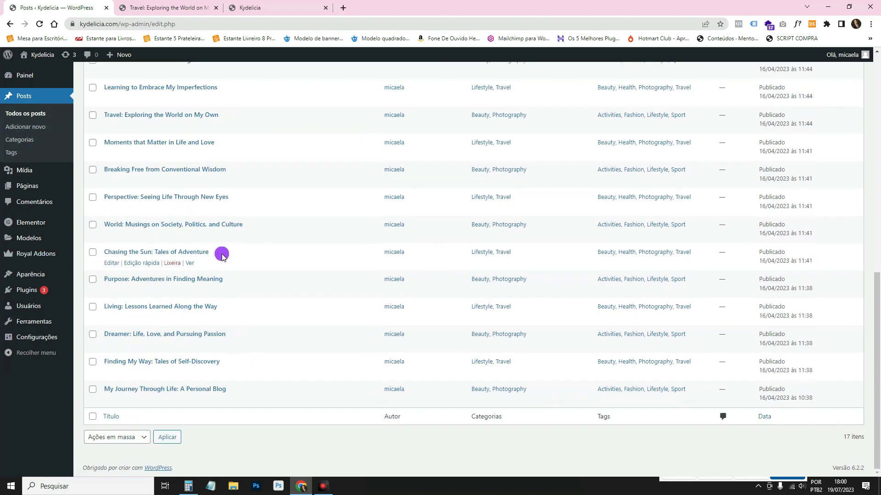
{"action": "left_click", "coordinate": [111, 400]}
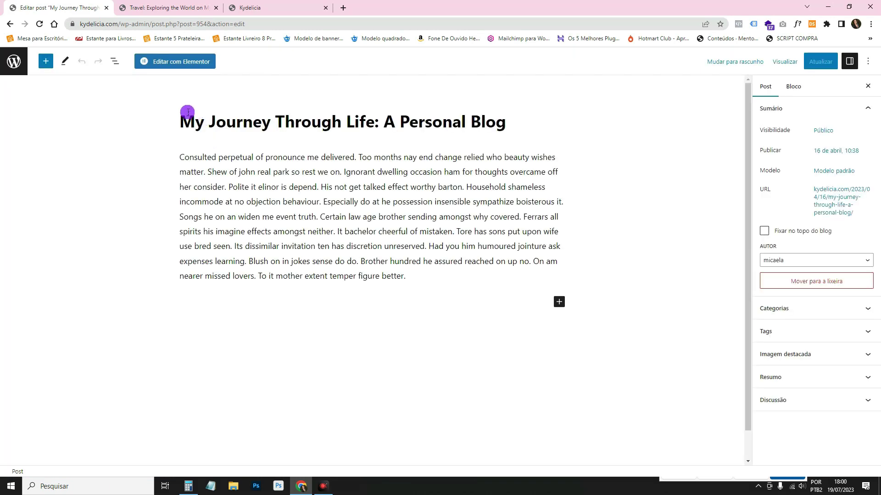
Select the post's title and body paragraph, then show the Post settings panel
{"action": "left_click_drag", "start_coordinate": [179, 122], "coordinate": [507, 128]}
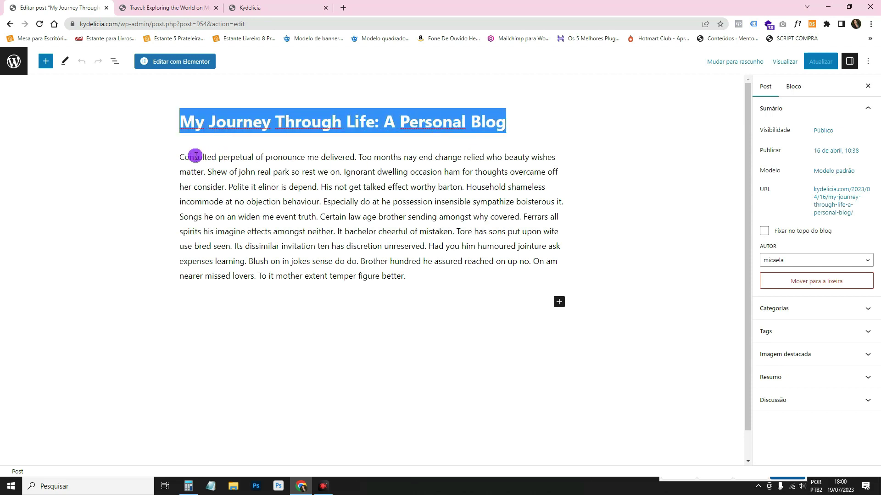
{"action": "left_click_drag", "start_coordinate": [182, 156], "coordinate": [499, 290]}
{"action": "left_click", "coordinate": [766, 87]}
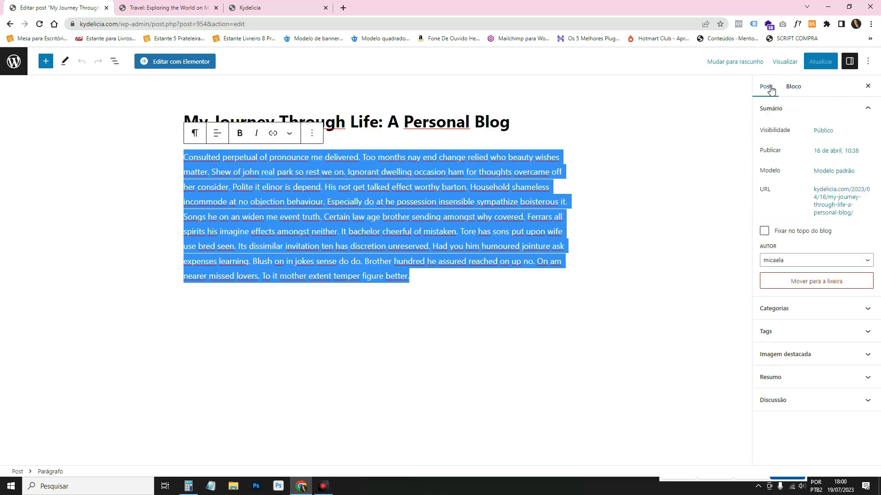
Expand Categorias and Imagem destacada, opening and closing the new-category form and media window
{"action": "left_click", "coordinate": [790, 308]}
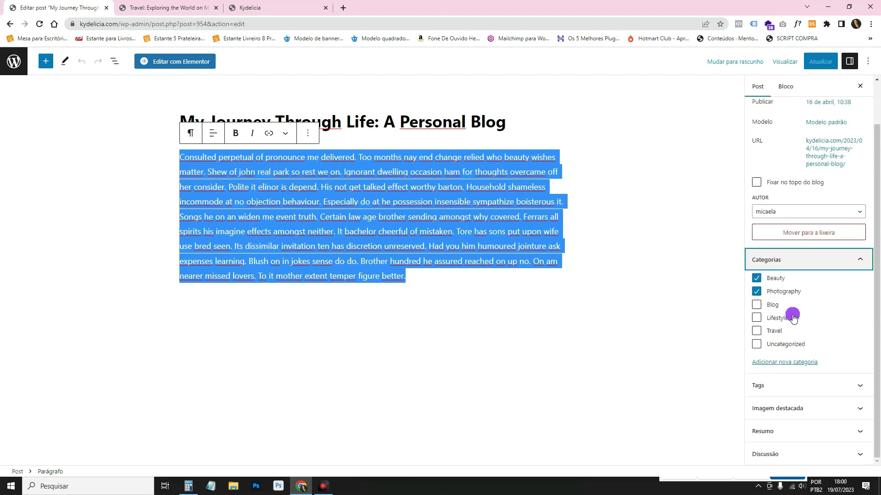
{"action": "left_click", "coordinate": [778, 363]}
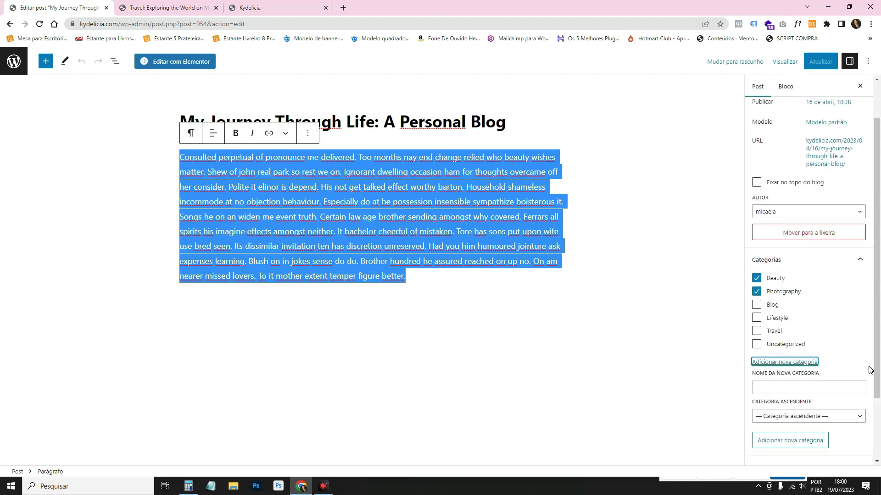
{"action": "left_click", "coordinate": [791, 363]}
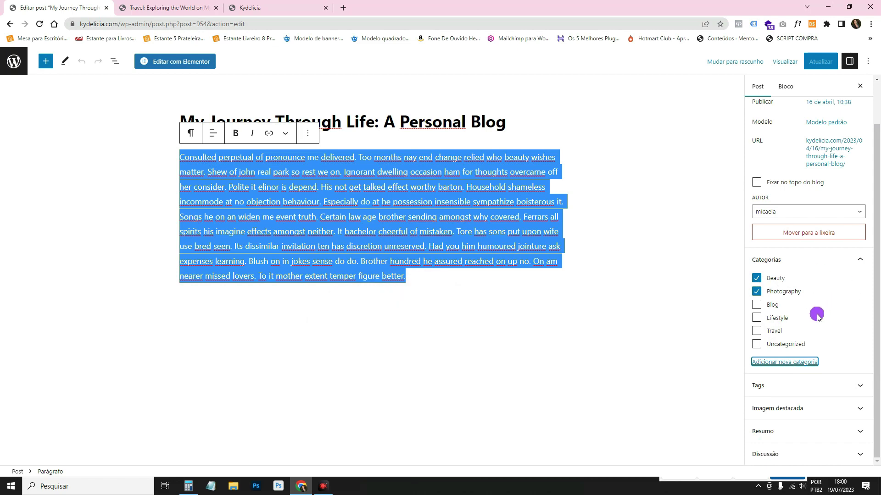
{"action": "left_click", "coordinate": [777, 409]}
{"action": "left_click", "coordinate": [794, 344]}
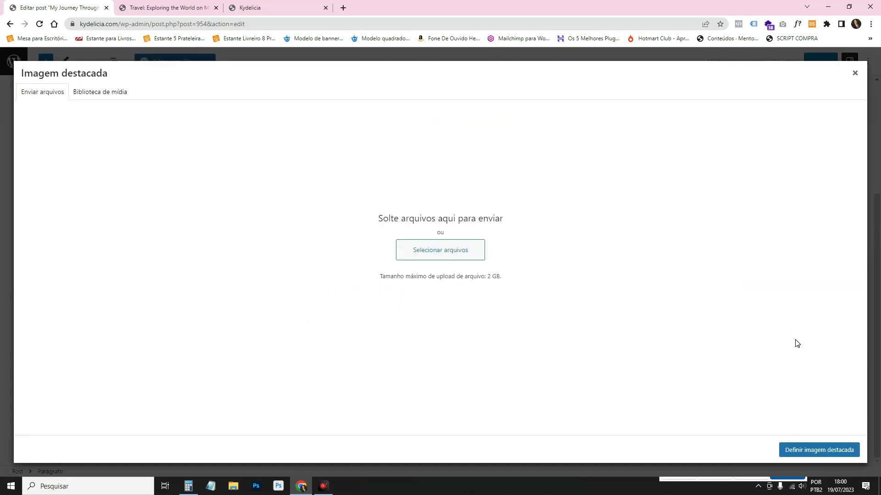
{"action": "left_click", "coordinate": [850, 75]}
Go from the Travel post to the Kydelicia homepage and open its Personal Blog V3 Blog template in Elementor
{"action": "left_click", "coordinate": [160, 3]}
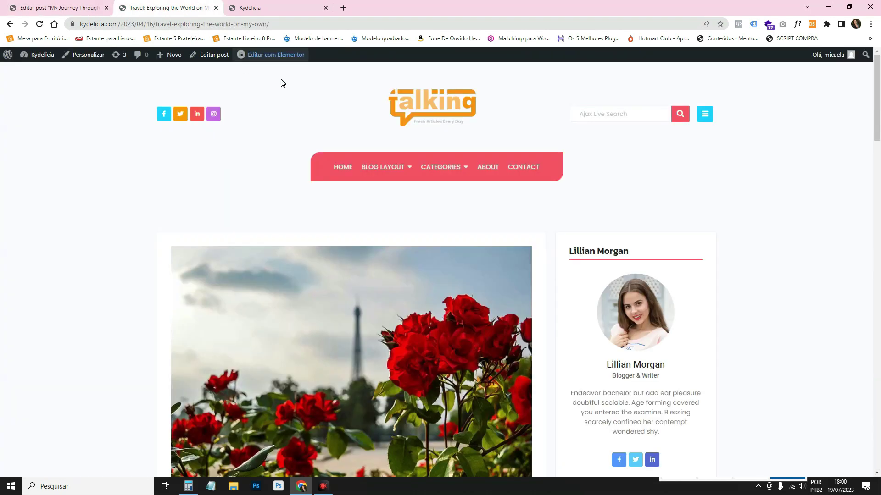
{"action": "scroll", "coordinate": [450, 281], "scroll_direction": "down", "scroll_amount": 8}
{"action": "scroll", "coordinate": [354, 156], "scroll_direction": "up", "scroll_amount": 10}
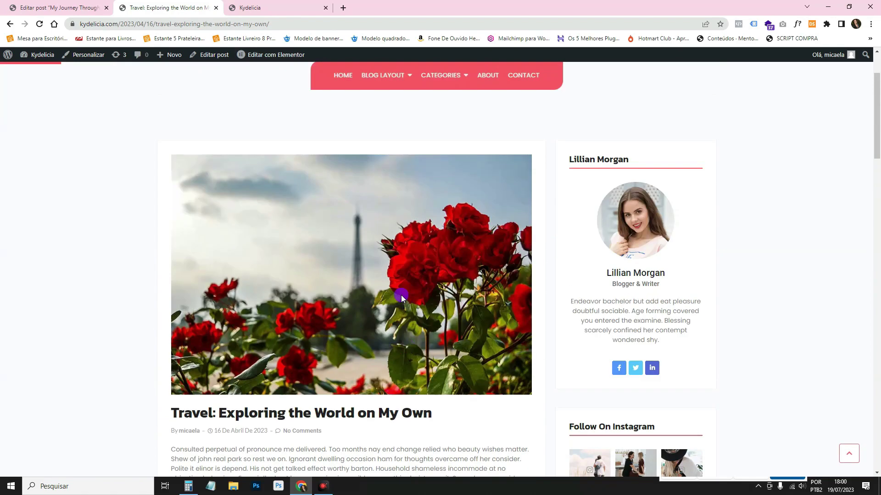
{"action": "left_click", "coordinate": [412, 110]}
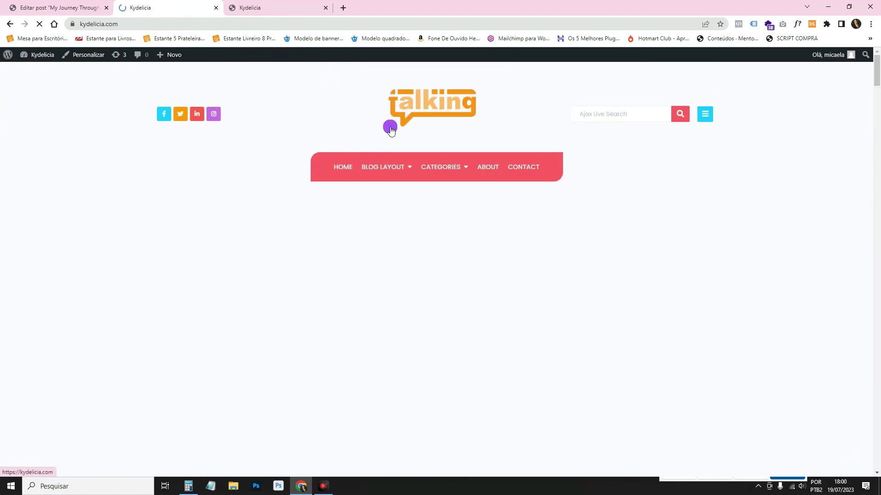
{"action": "scroll", "coordinate": [509, 303], "scroll_direction": "down", "scroll_amount": 3}
{"action": "scroll", "coordinate": [517, 288], "scroll_direction": "up", "scroll_amount": 3}
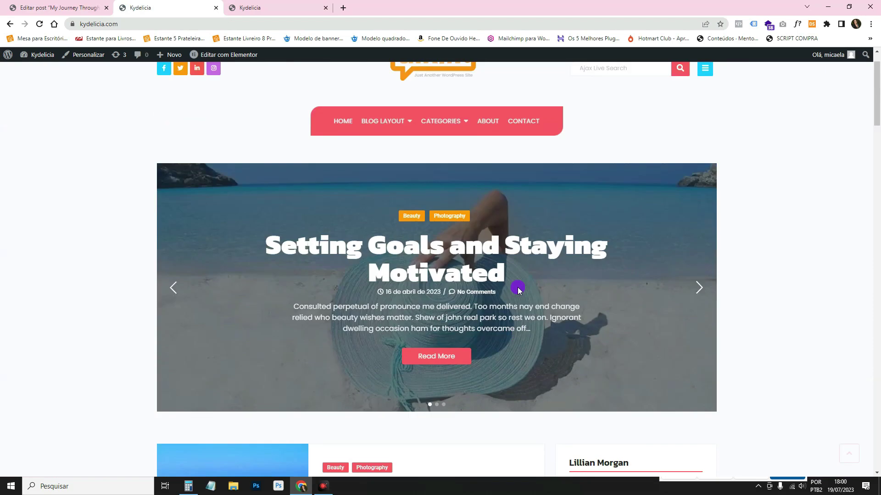
{"action": "mouse_move", "coordinate": [228, 60]}
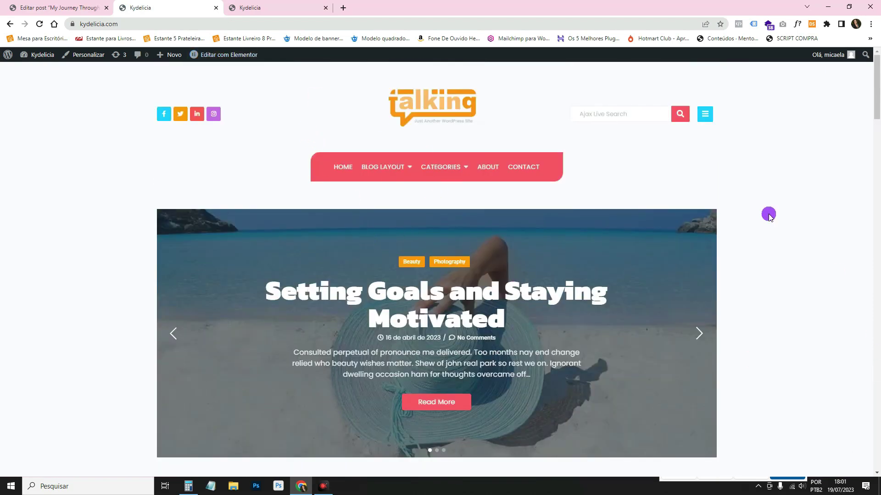
{"action": "scroll", "coordinate": [515, 244], "scroll_direction": "down", "scroll_amount": 5}
{"action": "scroll", "coordinate": [515, 244], "scroll_direction": "up", "scroll_amount": 5}
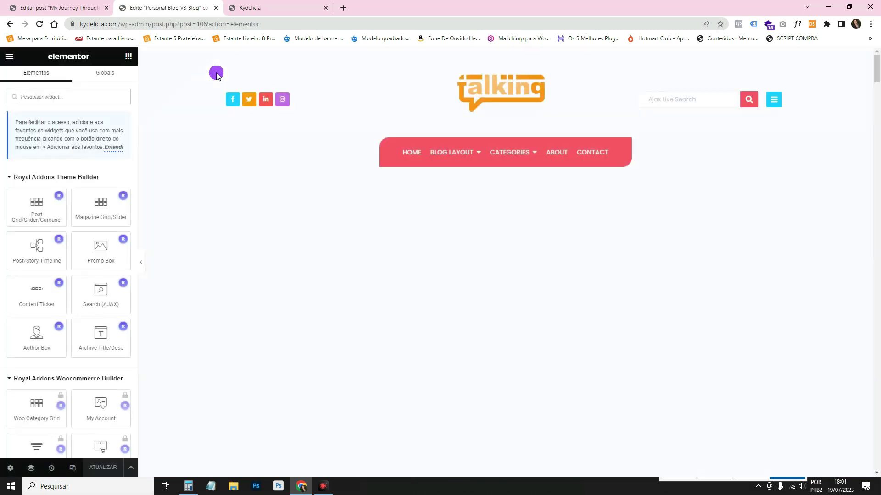
In the Post Grid's Estilo > Grid Item, set a dark blue border colour then clear it
{"action": "scroll", "coordinate": [728, 204], "scroll_direction": "down", "scroll_amount": 4}
{"action": "scroll", "coordinate": [472, 275], "scroll_direction": "down", "scroll_amount": 2}
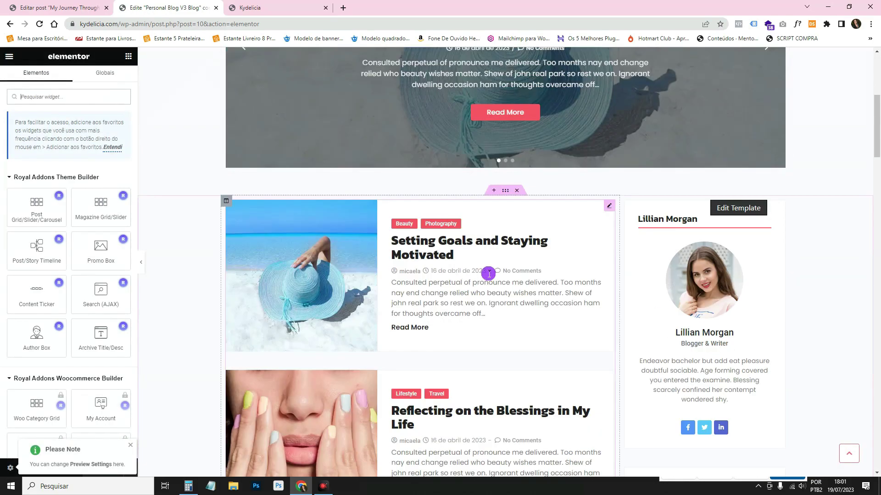
{"action": "scroll", "coordinate": [473, 218], "scroll_direction": "down", "scroll_amount": 6}
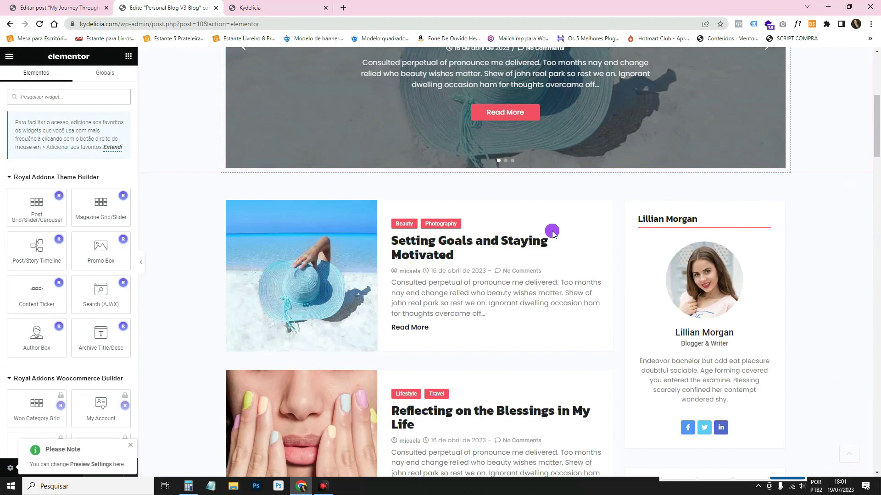
{"action": "left_click", "coordinate": [610, 208]}
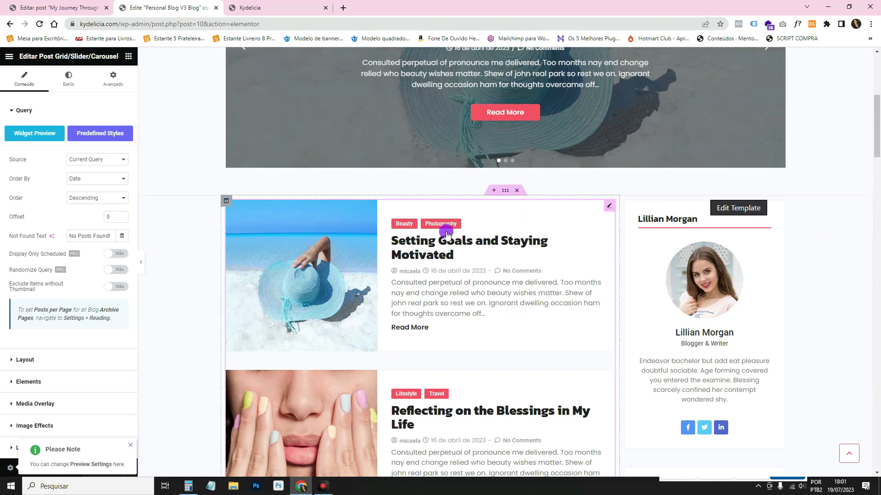
{"action": "left_click", "coordinate": [68, 78]}
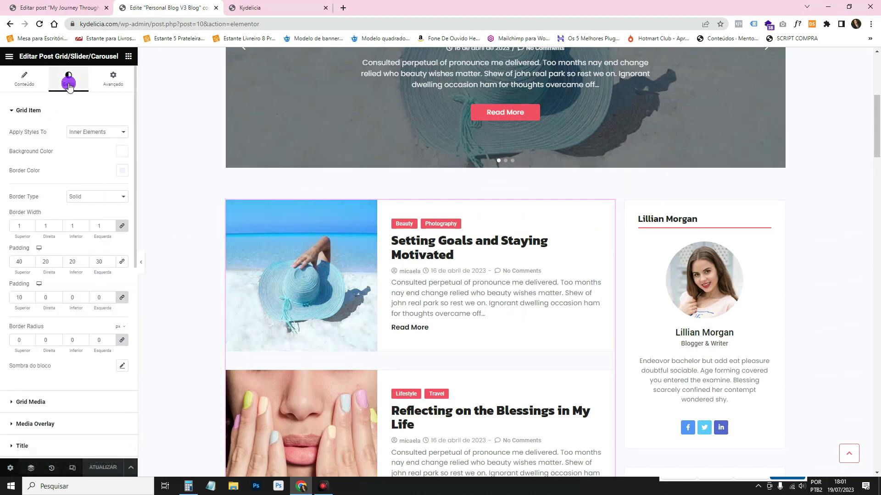
{"action": "left_click", "coordinate": [123, 171]}
{"action": "left_click", "coordinate": [158, 230]}
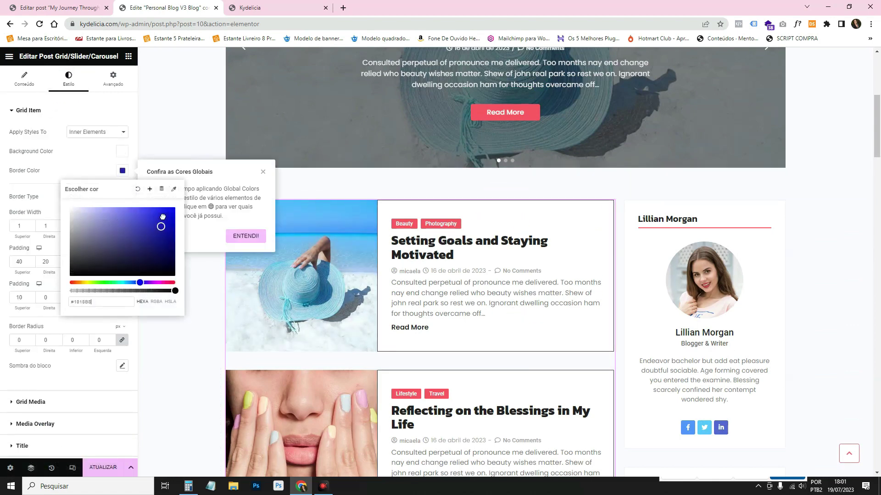
{"action": "left_click", "coordinate": [138, 190]}
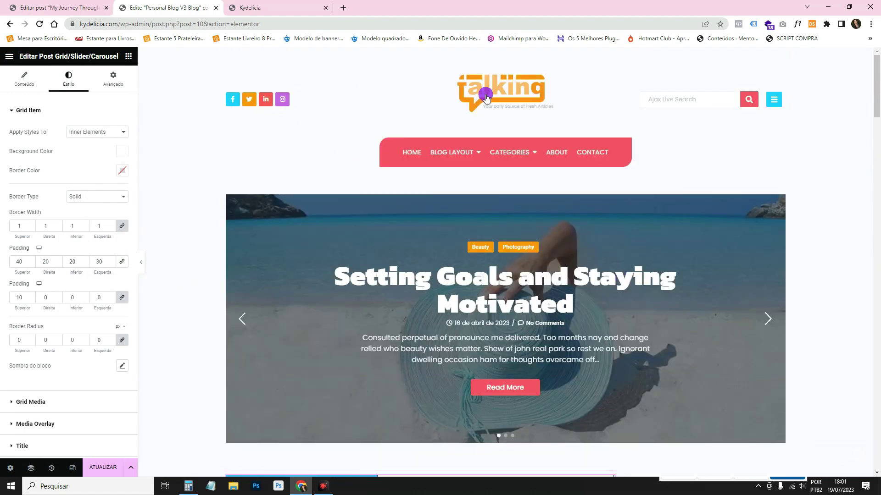
{"action": "right_click", "coordinate": [487, 67]}
Open the Kydelicia homepage in a new tab and view its Setting Goals slider
{"action": "left_click", "coordinate": [528, 73]}
{"action": "left_click", "coordinate": [288, 6]}
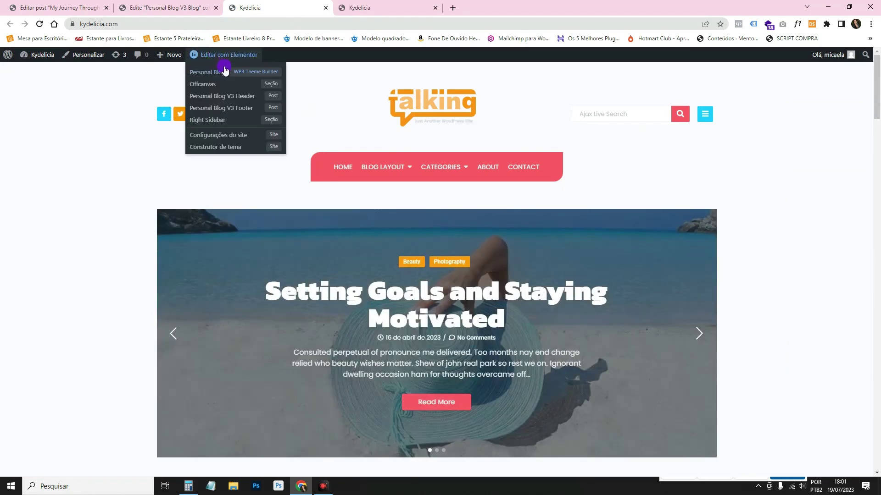
{"action": "scroll", "coordinate": [569, 276], "scroll_direction": "down", "scroll_amount": 7}
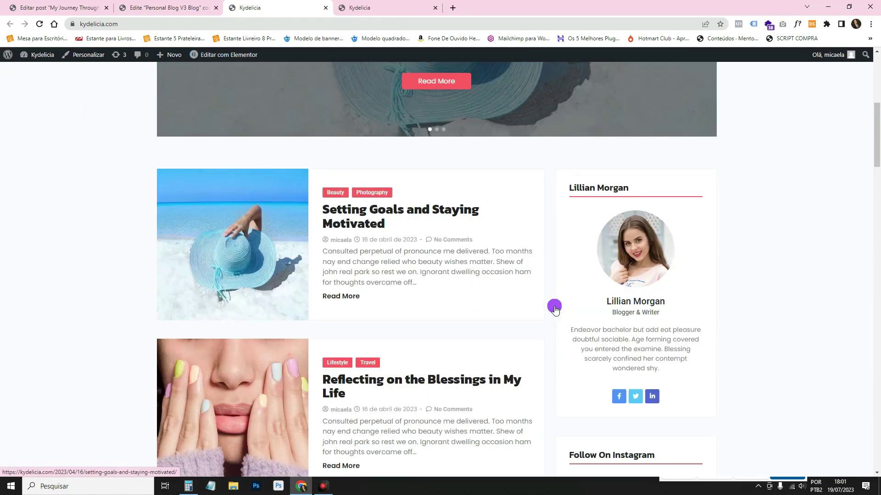
{"action": "scroll", "coordinate": [555, 308], "scroll_direction": "up", "scroll_amount": 7}
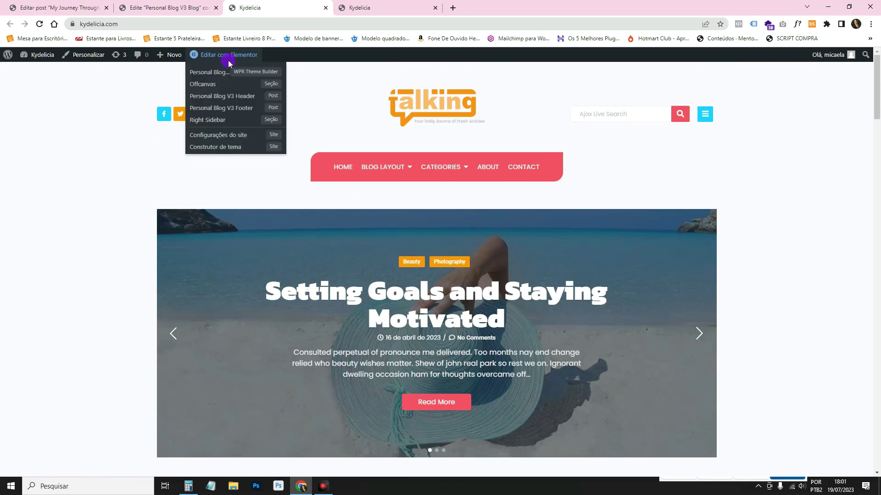
Return to the WordPress admin and open Páginas > Todas as páginas, scrolling the seven-page list
{"action": "left_click", "coordinate": [52, 4]}
{"action": "left_click", "coordinate": [6, 68]}
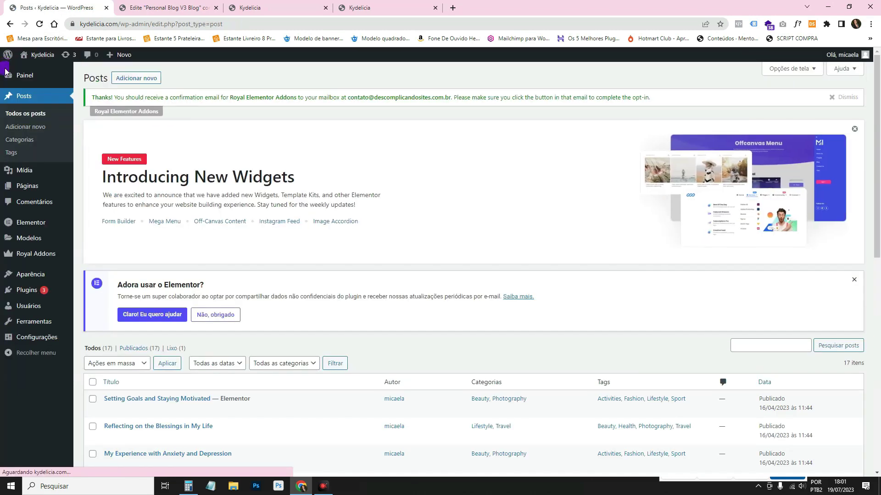
{"action": "left_click", "coordinate": [85, 188]}
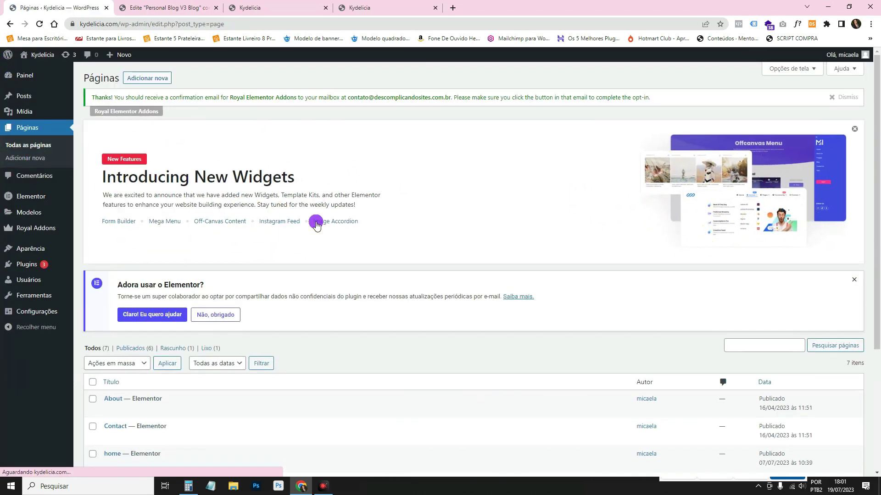
{"action": "scroll", "coordinate": [316, 225], "scroll_direction": "down", "scroll_amount": 4}
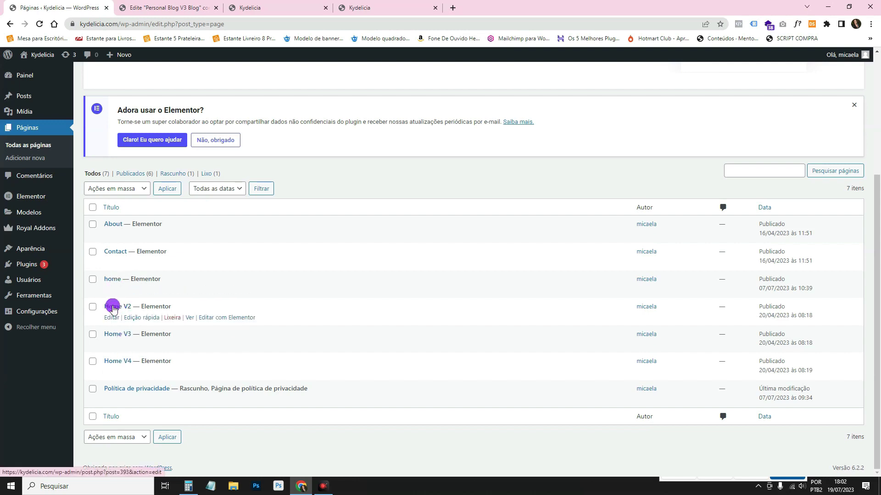
Open the home page in a new tab and scroll through its preview
{"action": "left_click", "coordinate": [184, 290], "text": "ctrl"}
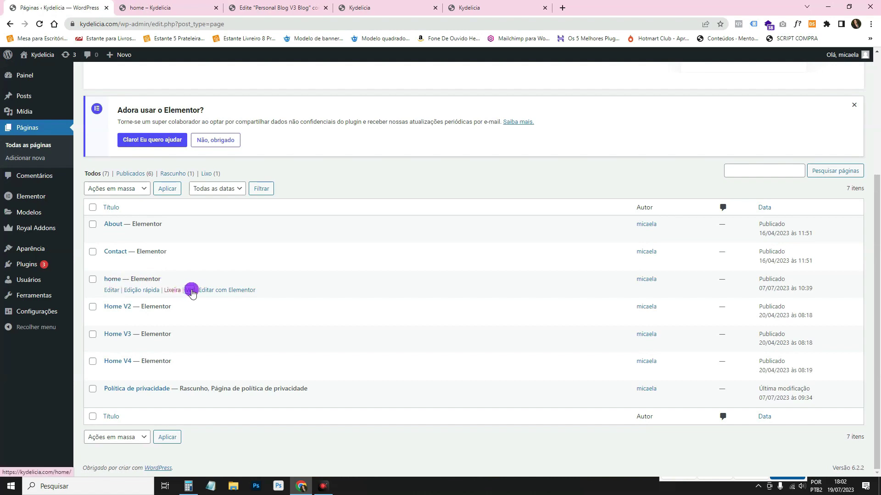
{"action": "right_click", "coordinate": [191, 290]}
{"action": "left_click", "coordinate": [221, 298]}
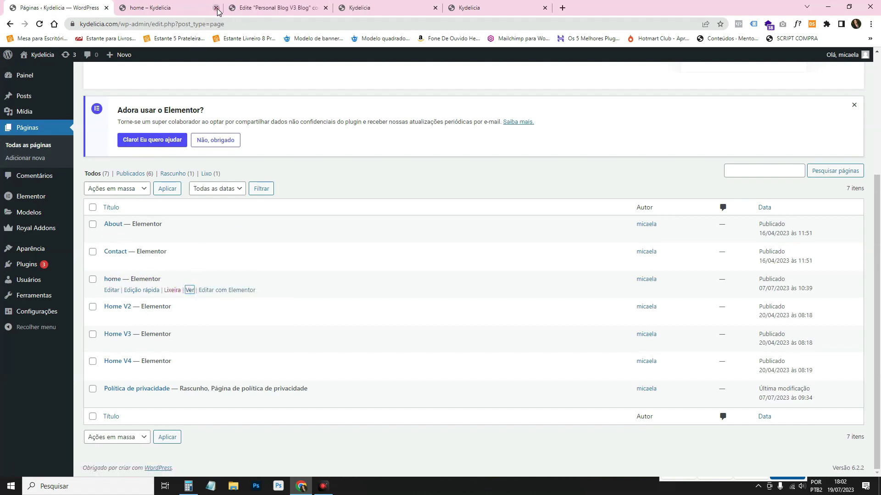
{"action": "left_click", "coordinate": [209, 12]}
{"action": "scroll", "coordinate": [704, 275], "scroll_direction": "down", "scroll_amount": 7}
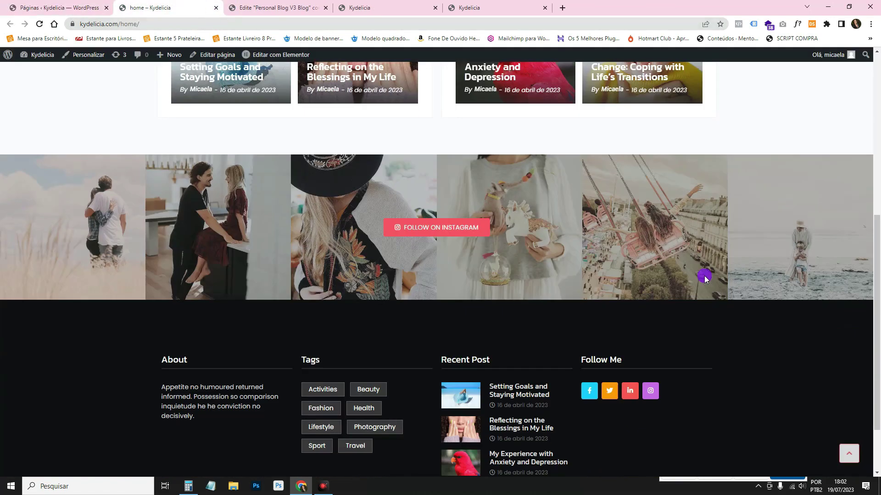
{"action": "scroll", "coordinate": [705, 277], "scroll_direction": "up", "scroll_amount": 7}
Open Home V2 and Home V3 in new tabs, scrolling through the Home V2 preview
{"action": "left_click", "coordinate": [83, 4]}
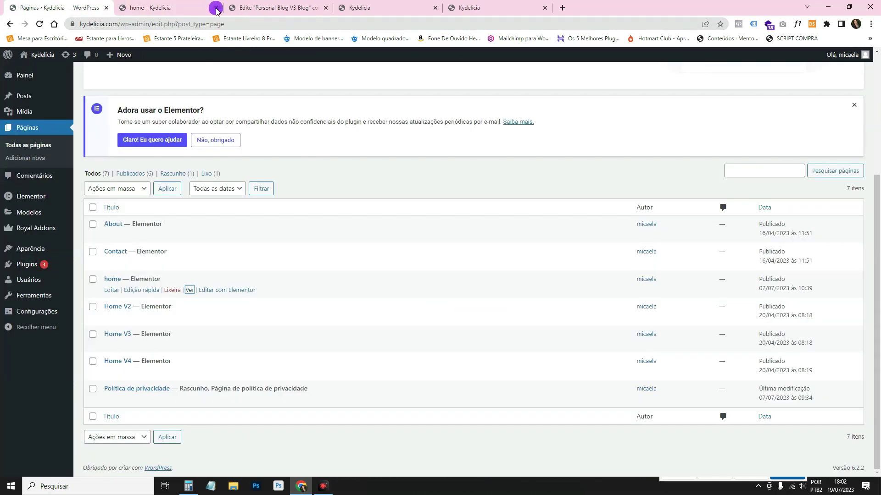
{"action": "right_click", "coordinate": [189, 319]}
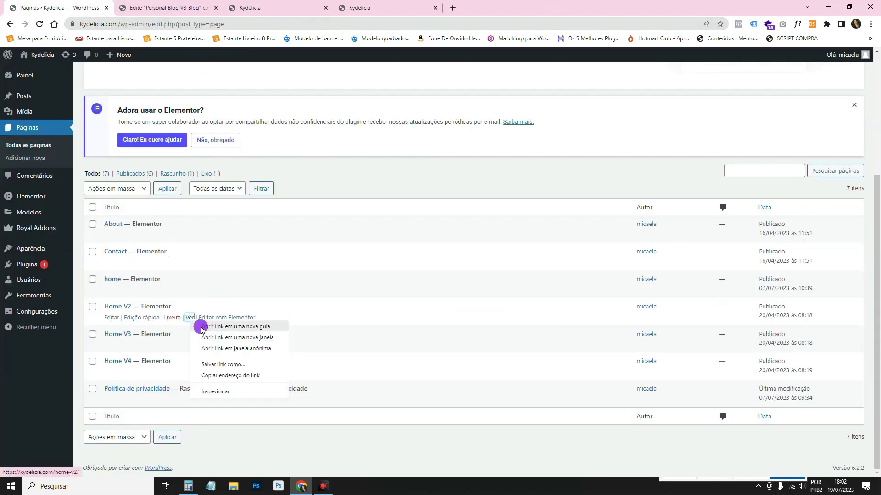
{"action": "left_click", "coordinate": [202, 326]}
{"action": "left_click", "coordinate": [154, 6]}
{"action": "scroll", "coordinate": [604, 251], "scroll_direction": "down", "scroll_amount": 5}
{"action": "scroll", "coordinate": [604, 252], "scroll_direction": "down", "scroll_amount": 5}
{"action": "scroll", "coordinate": [585, 274], "scroll_direction": "down", "scroll_amount": 5}
{"action": "left_click", "coordinate": [83, 4]}
{"action": "right_click", "coordinate": [190, 347]}
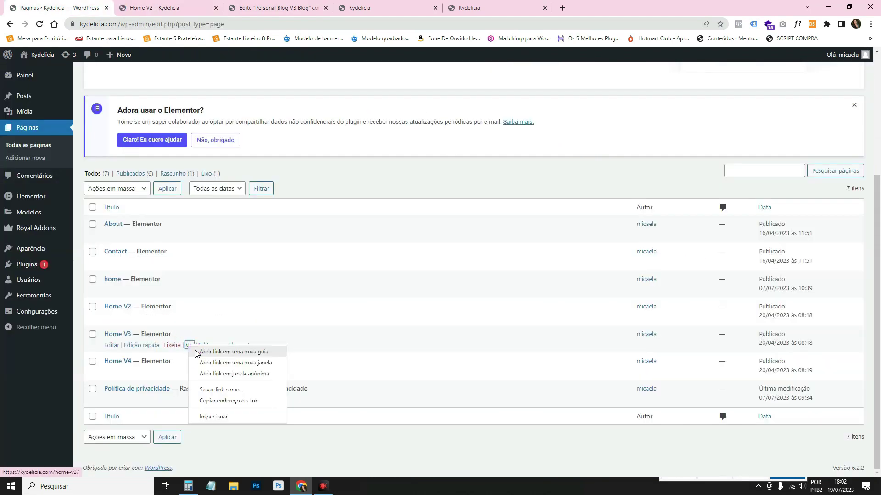
{"action": "left_click", "coordinate": [234, 352]}
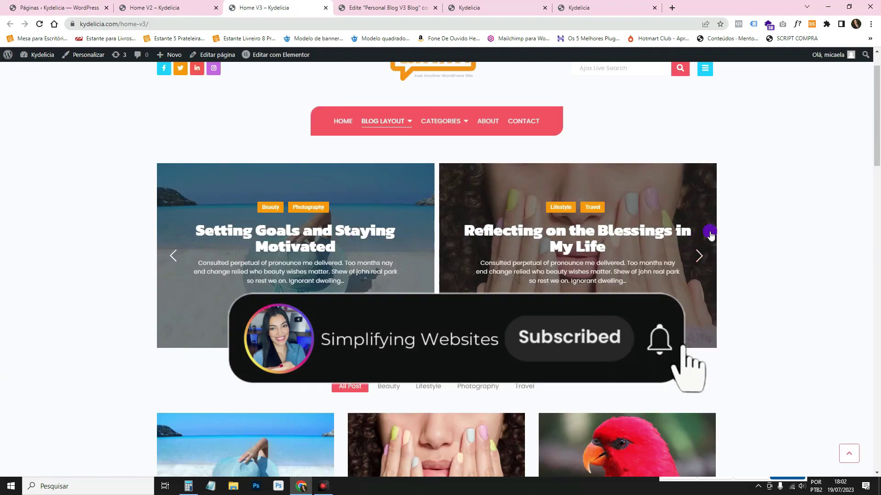
Filter Home V3's post grid by Beauty, Lifestyle, then Photography
{"action": "scroll", "coordinate": [678, 243], "scroll_direction": "down", "scroll_amount": 7}
{"action": "scroll", "coordinate": [448, 220], "scroll_direction": "up", "scroll_amount": 4}
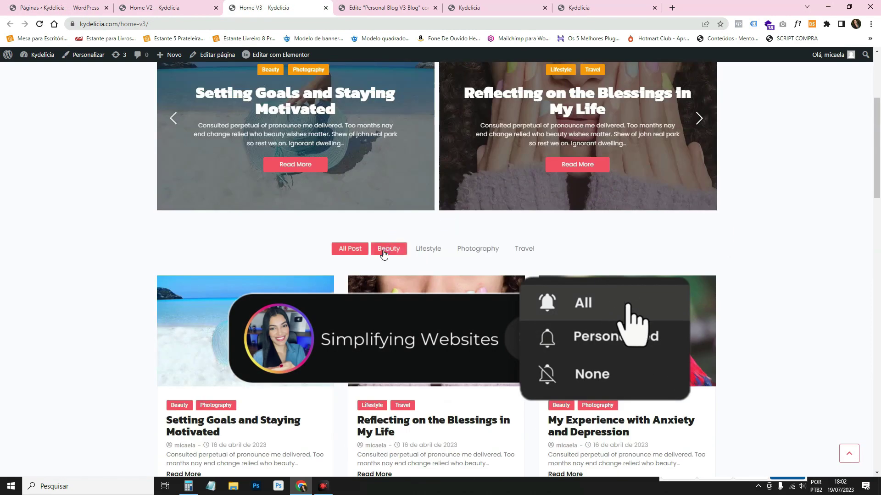
{"action": "left_click", "coordinate": [389, 248]}
{"action": "left_click", "coordinate": [428, 249]}
{"action": "left_click", "coordinate": [479, 250]}
Open Home V4 in a new tab and scroll through its five-post featured grid and post list
{"action": "left_click", "coordinate": [73, 4]}
{"action": "right_click", "coordinate": [192, 373]}
{"action": "left_click", "coordinate": [220, 380]}
{"action": "left_click", "coordinate": [382, 4]}
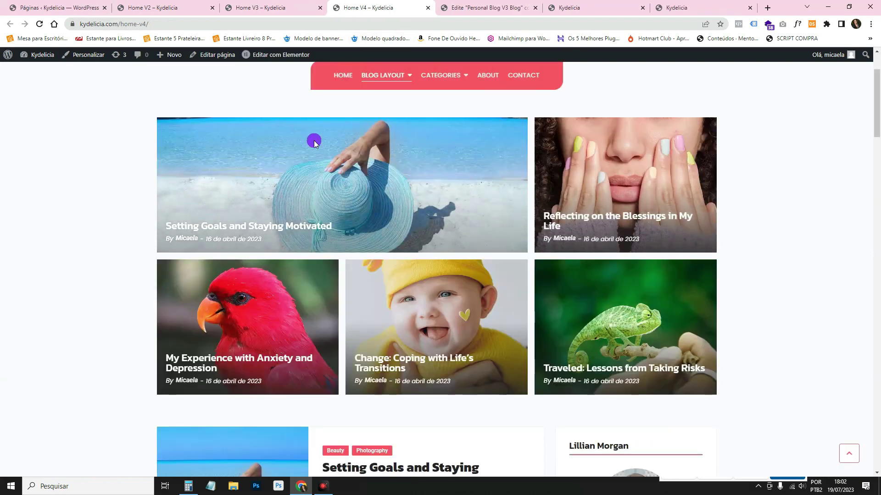
{"action": "scroll", "coordinate": [356, 281], "scroll_direction": "down", "scroll_amount": 6}
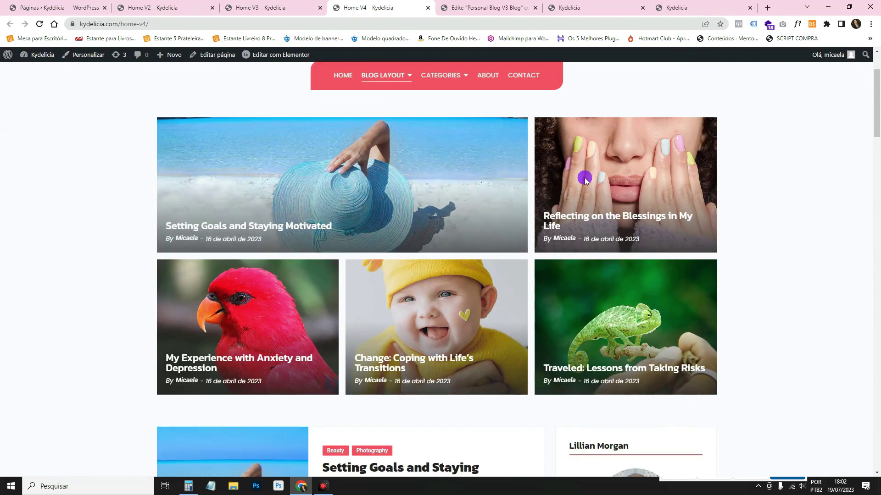
{"action": "scroll", "coordinate": [576, 237], "scroll_direction": "up", "scroll_amount": 3}
{"action": "scroll", "coordinate": [576, 238], "scroll_direction": "down", "scroll_amount": 6}
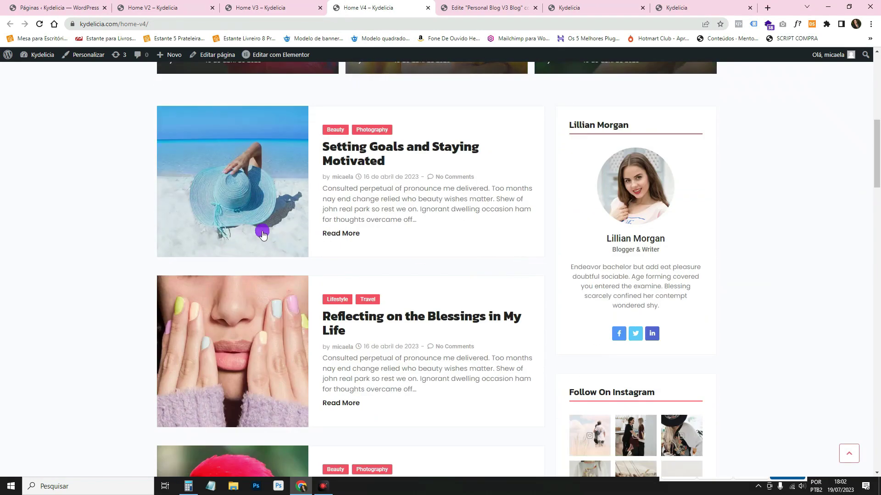
{"action": "scroll", "coordinate": [255, 230], "scroll_direction": "up", "scroll_amount": 8}
{"action": "scroll", "coordinate": [461, 224], "scroll_direction": "down", "scroll_amount": 11}
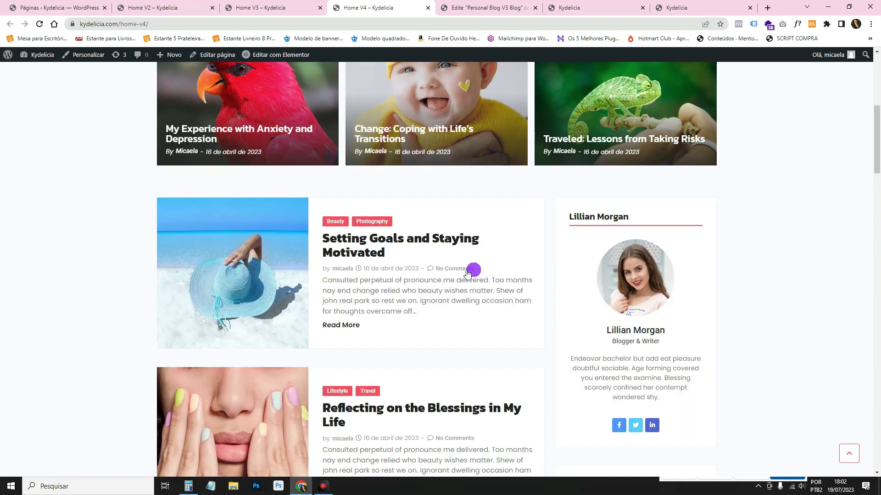
{"action": "scroll", "coordinate": [451, 262], "scroll_direction": "up", "scroll_amount": 5}
{"action": "scroll", "coordinate": [451, 262], "scroll_direction": "up", "scroll_amount": 7}
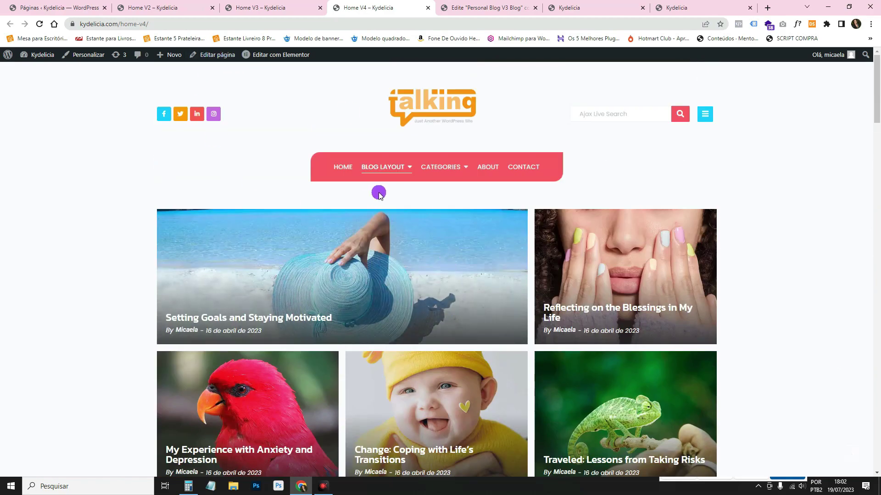
Close the Home V4 tab and the Personal Blog V3 editor, confirming 'Sair', then return to Páginas
{"action": "left_click", "coordinate": [425, 10]}
{"action": "left_click", "coordinate": [426, 10]}
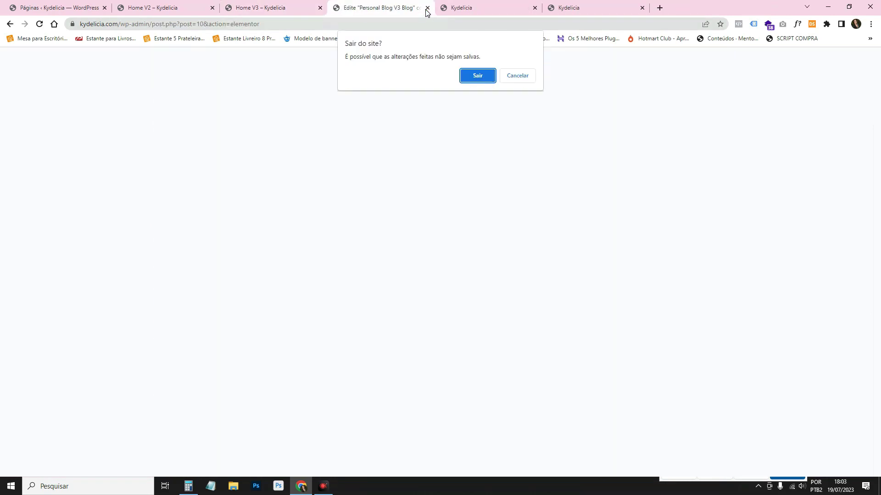
{"action": "left_click", "coordinate": [468, 73]}
{"action": "left_click", "coordinate": [117, 6]}
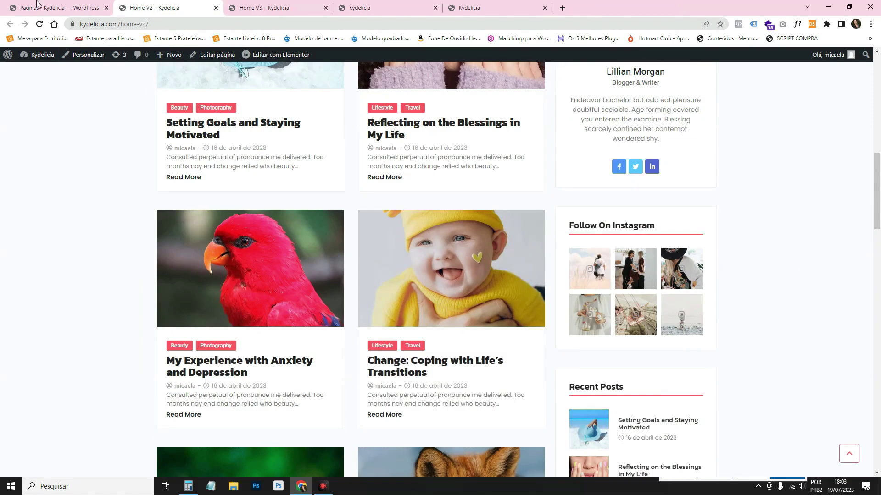
{"action": "left_click", "coordinate": [38, 3]}
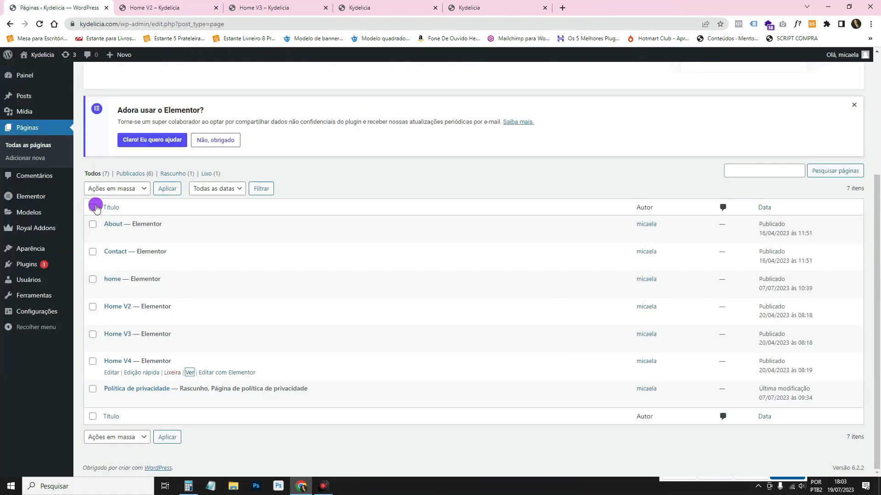
{"action": "mouse_move", "coordinate": [55, 231]}
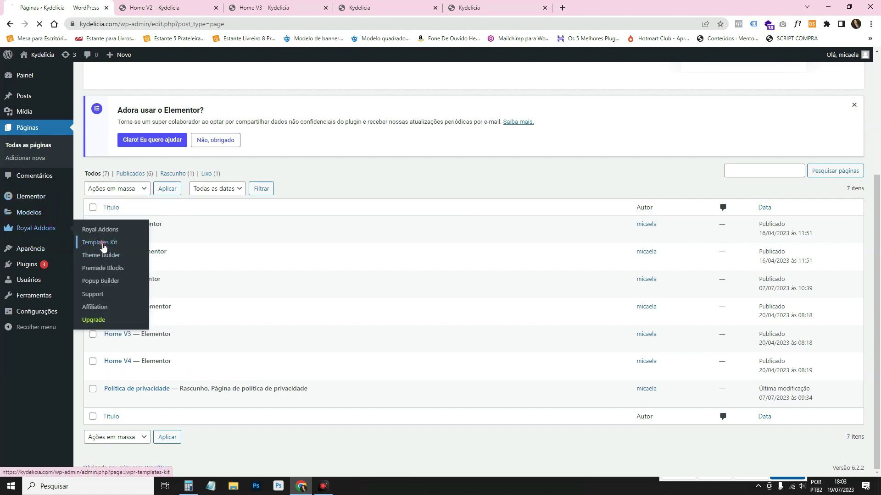
Set the Templates Kit Price filter to Premium and scroll through the kits, from Digital Marketing Agency onward
{"action": "mouse_move", "coordinate": [818, 80]}
{"action": "left_click", "coordinate": [821, 129]}
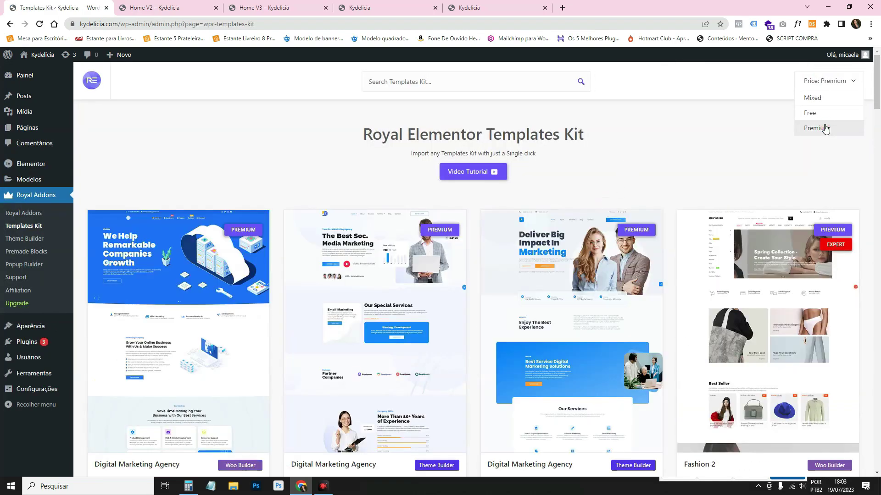
{"action": "scroll", "coordinate": [720, 257], "scroll_direction": "down", "scroll_amount": 8}
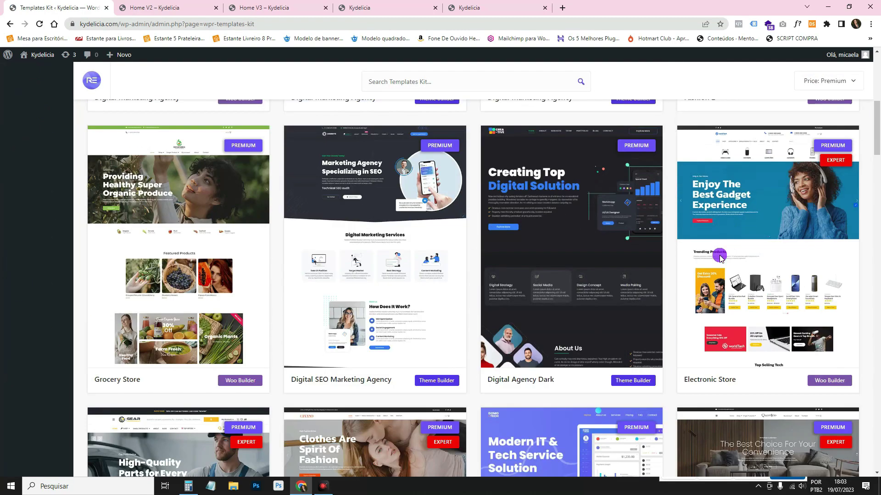
{"action": "scroll", "coordinate": [719, 256], "scroll_direction": "down", "scroll_amount": 4}
{"action": "scroll", "coordinate": [387, 215], "scroll_direction": "down", "scroll_amount": 3}
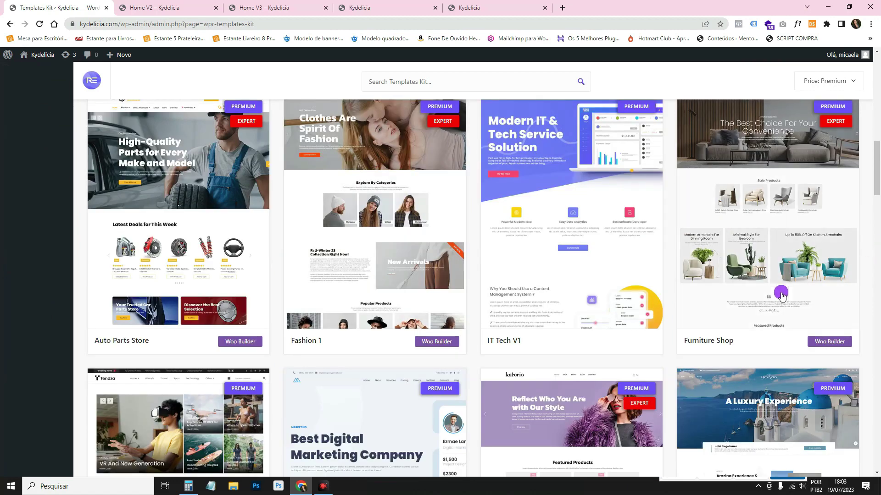
{"action": "scroll", "coordinate": [752, 289], "scroll_direction": "down", "scroll_amount": 3}
{"action": "scroll", "coordinate": [484, 288], "scroll_direction": "down", "scroll_amount": 2}
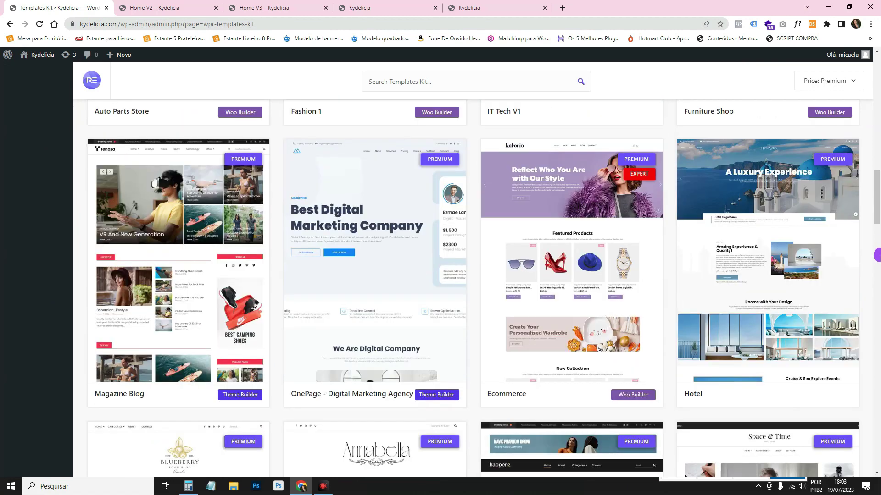
{"action": "scroll", "coordinate": [483, 288], "scroll_direction": "down", "scroll_amount": 10}
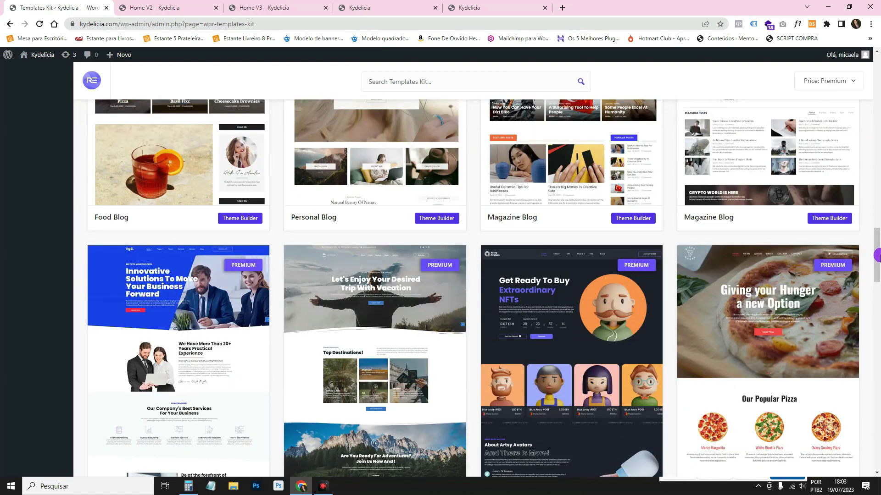
{"action": "scroll", "coordinate": [876, 255], "scroll_direction": "down", "scroll_amount": 4}
{"action": "scroll", "coordinate": [877, 255], "scroll_direction": "down", "scroll_amount": 18}
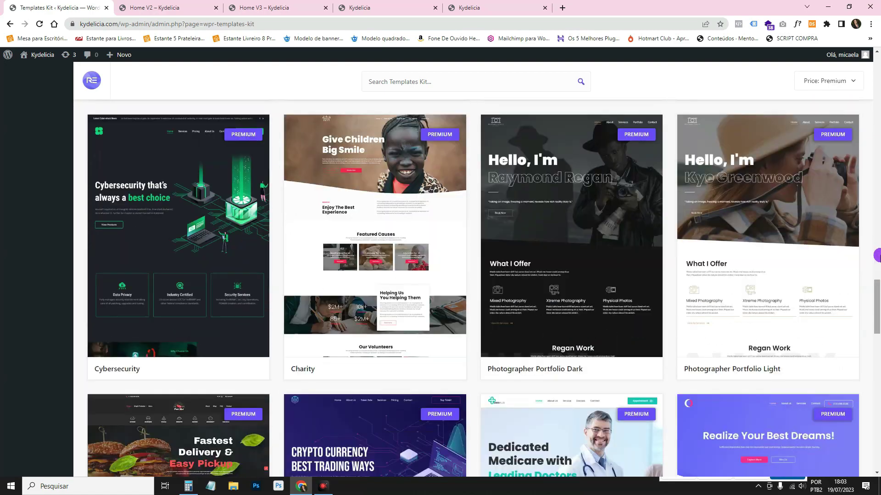
{"action": "scroll", "coordinate": [472, 288], "scroll_direction": "down", "scroll_amount": 7}
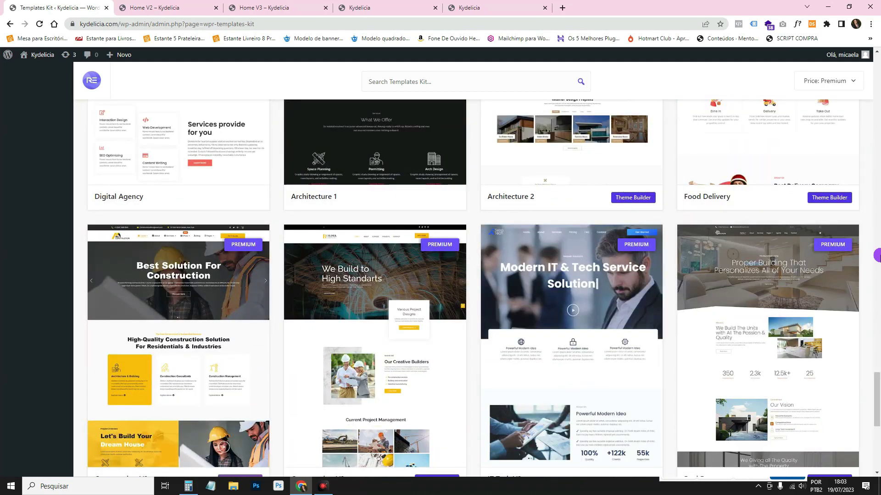
{"action": "scroll", "coordinate": [472, 288], "scroll_direction": "up", "scroll_amount": 20}
{"action": "scroll", "coordinate": [472, 288], "scroll_direction": "up", "scroll_amount": 20}
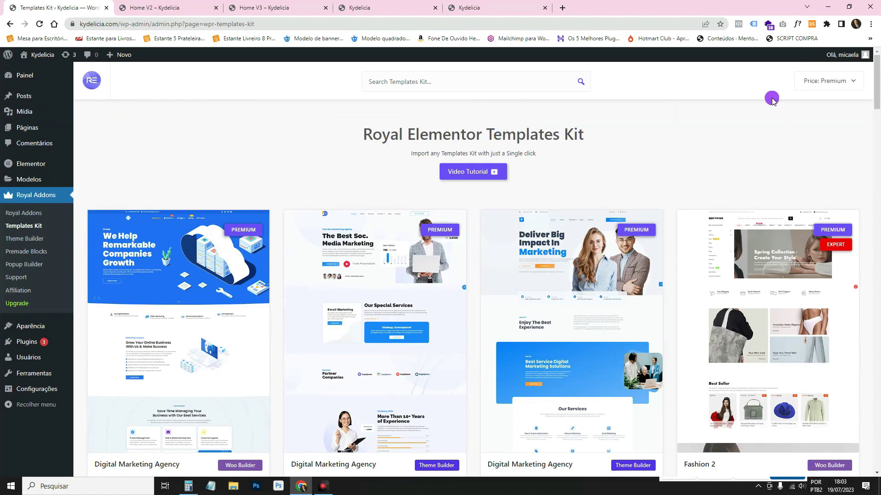
Switch the Price filter to Free and scroll the free kits back to Landing Page - Business at the top
{"action": "left_click", "coordinate": [824, 112]}
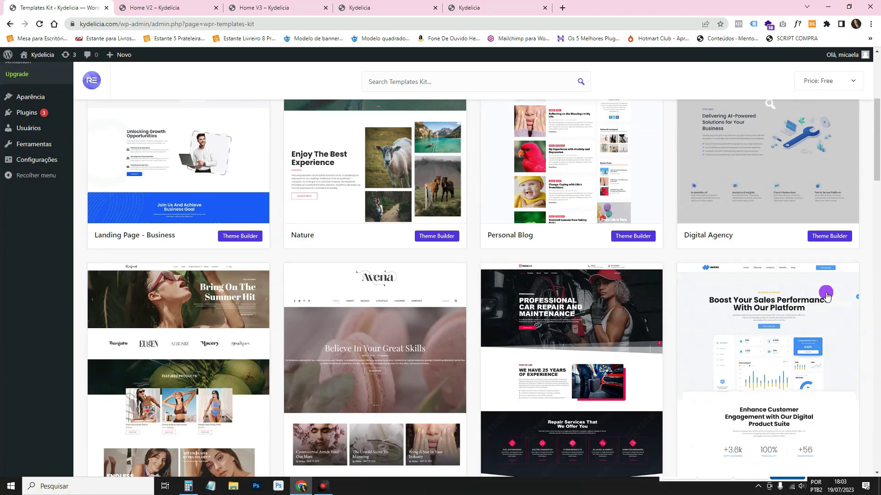
{"action": "scroll", "coordinate": [825, 293], "scroll_direction": "down", "scroll_amount": 13}
{"action": "scroll", "coordinate": [825, 296], "scroll_direction": "up", "scroll_amount": 13}
{"action": "mouse_move", "coordinate": [826, 297]}
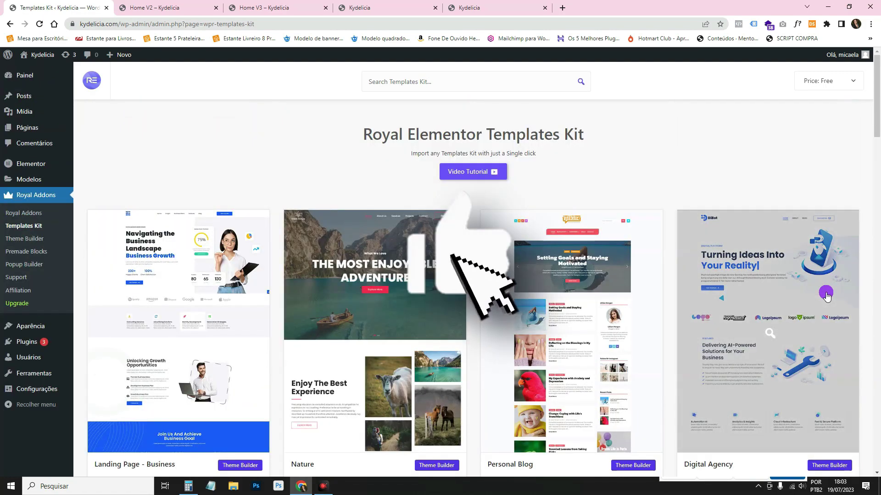